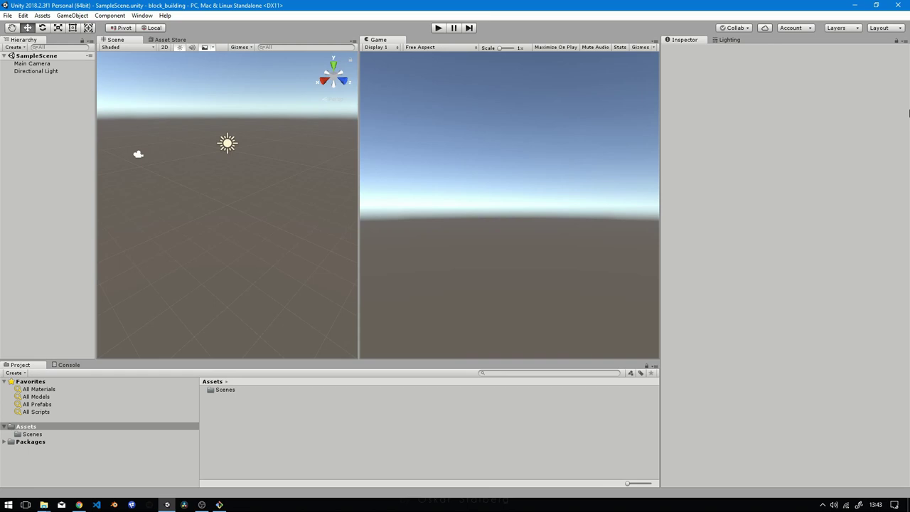
Add a cube and duplicate it along Z and X into a flat 4×4 layer of cubes.
right_click(60, 145)
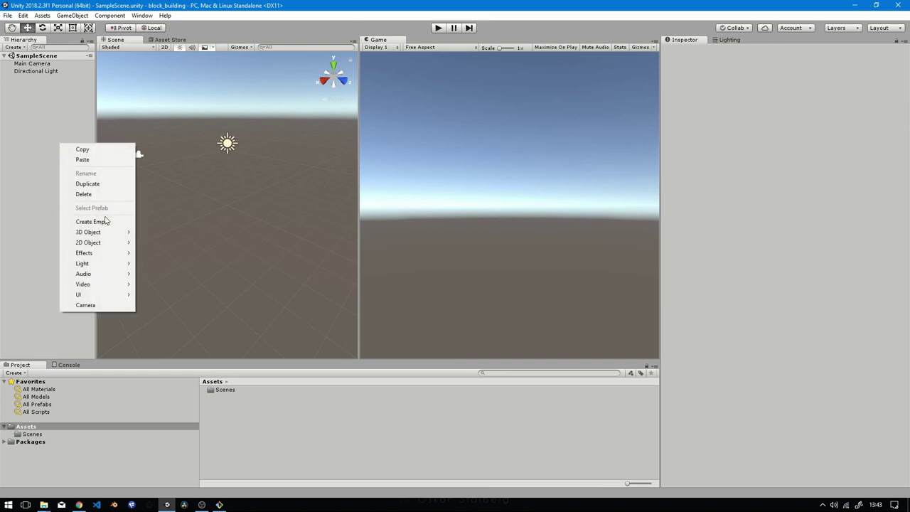
mouse_move(88, 232)
left_click(175, 232)
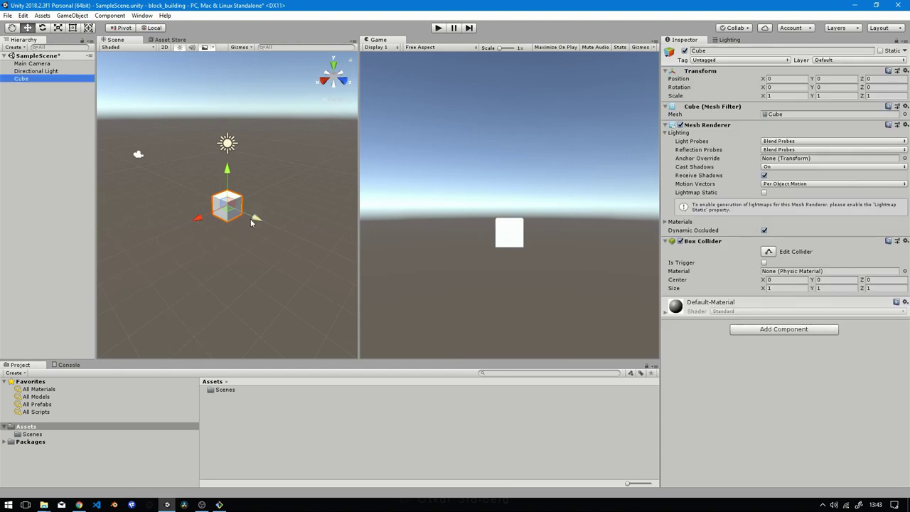
key("ctrl+d")
left_click_drag(251, 223, 303, 243)
key("ctrl+d")
key("ctrl+d")
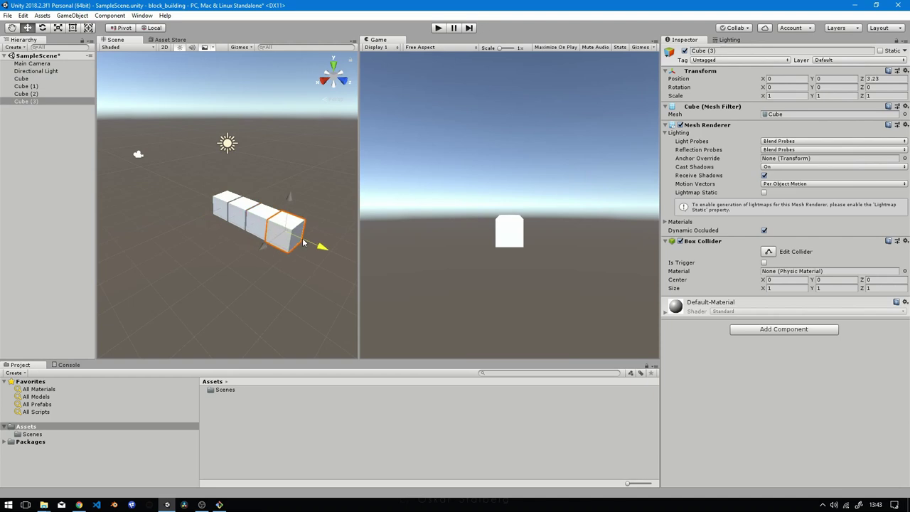
mouse_move(291, 182)
left_mouse_down()
mouse_move(243, 252)
mouse_move(212, 252)
left_mouse_up()
mouse_move(198, 188)
left_mouse_down()
mouse_move(320, 265)
mouse_move(197, 256)
left_mouse_up()
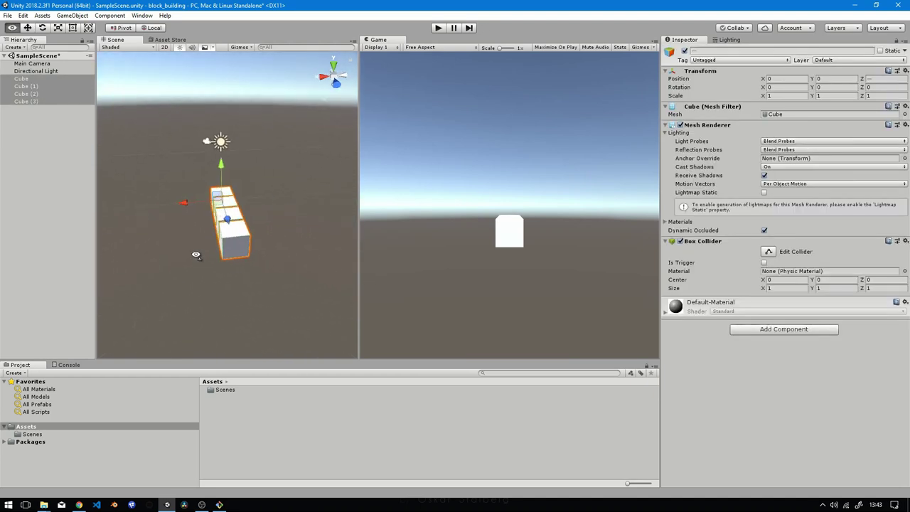
key("ctrl+d")
mouse_move(184, 205)
left_mouse_down()
mouse_move(288, 234)
mouse_move(321, 219)
mouse_move(332, 201)
left_mouse_up()
key("ctrl+d")
key("ctrl+d")
Stack three copies of the 16-cube layer upward, making four layers with the top at Y 3.35.
mouse_move(324, 169)
left_mouse_down()
mouse_move(176, 259)
mouse_move(166, 238)
left_mouse_up()
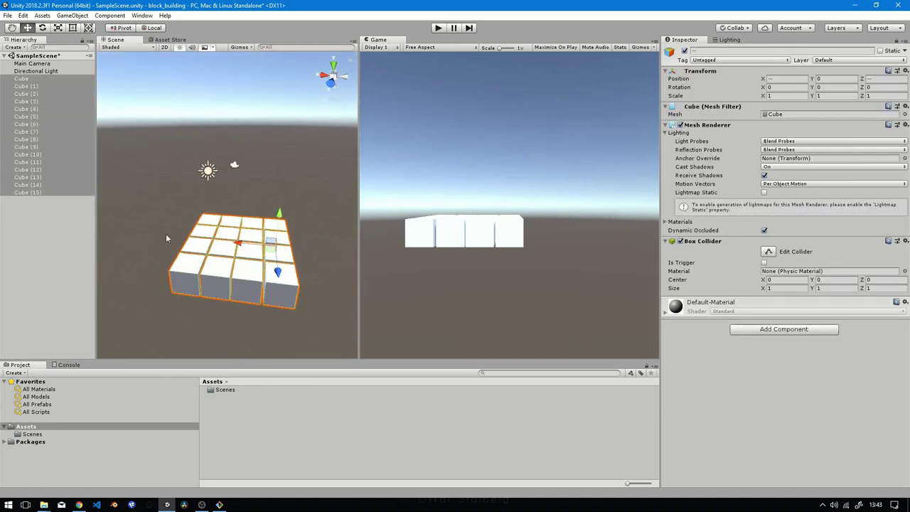
key("ctrl+d")
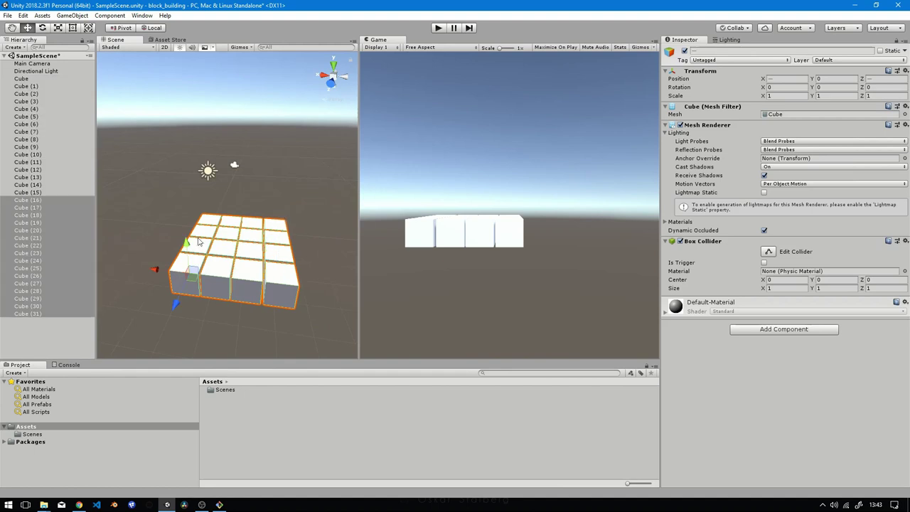
left_click_drag(186, 246, 186, 218)
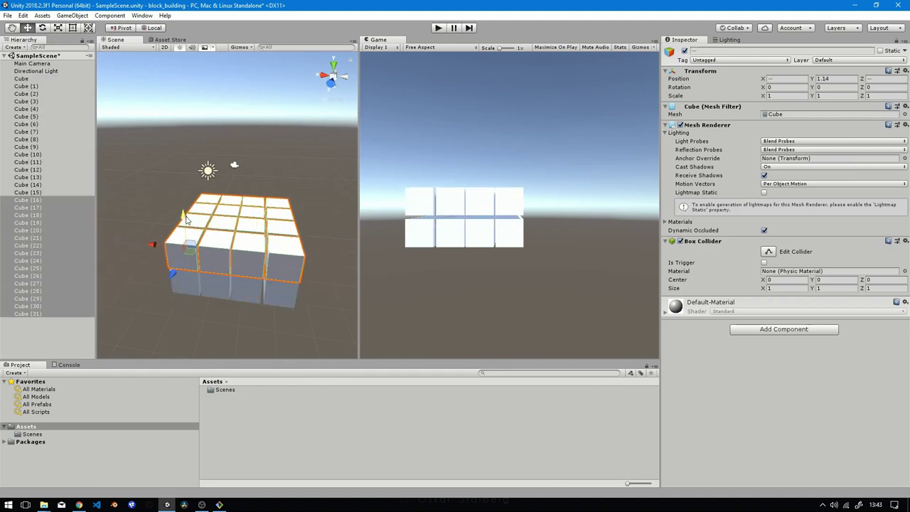
key("ctrl+d")
left_click_drag(258, 204, 258, 170)
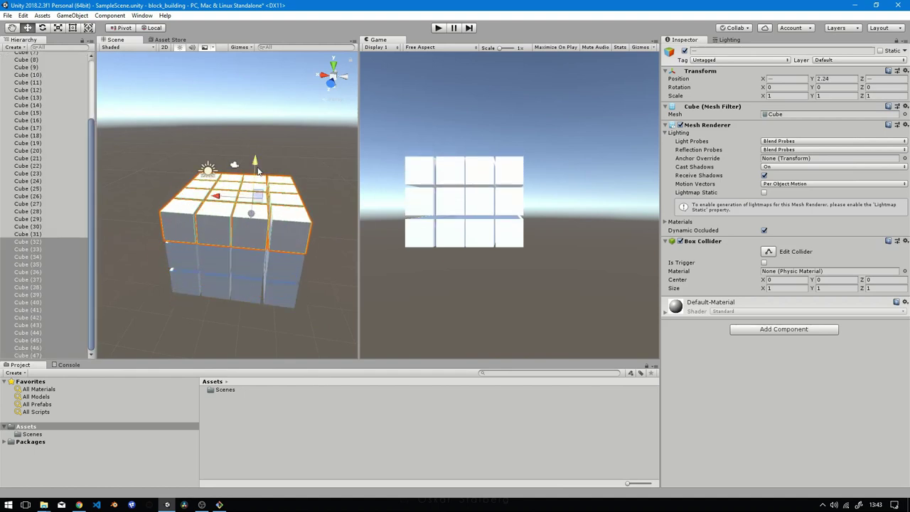
key("ctrl+d")
left_click_drag(201, 164, 202, 132)
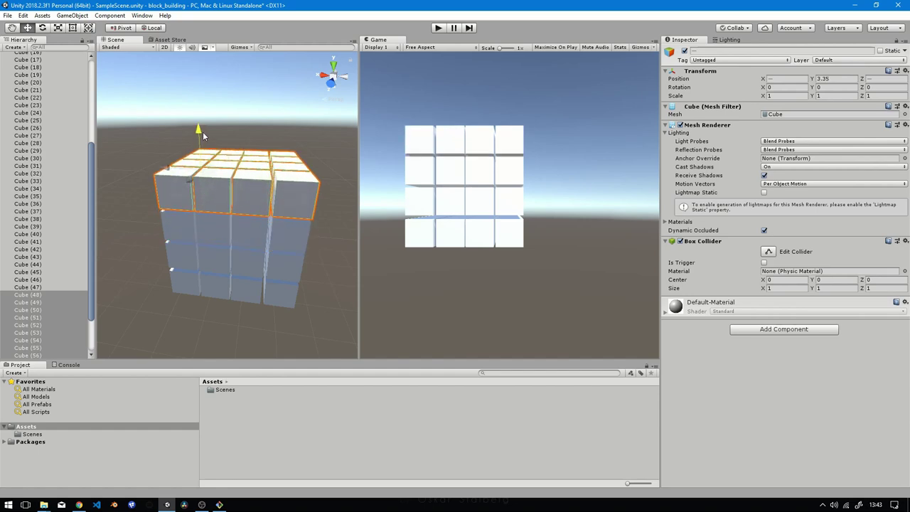
mouse_move(171, 177)
left_mouse_down("alt")
mouse_move(320, 187)
mouse_move(298, 246)
left_mouse_up("alt")
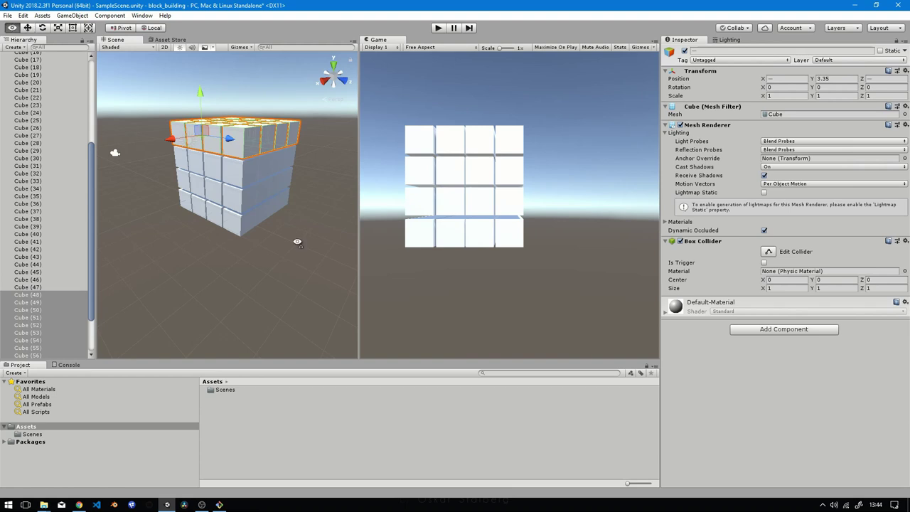
left_click_drag(297, 246, 274, 273, "alt")
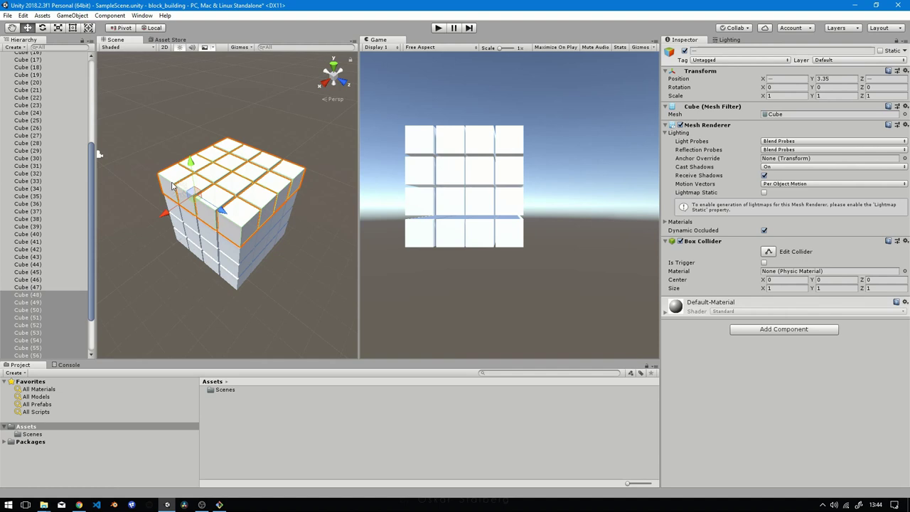
Select every cube from Cube (63) up to the first one in the Hierarchy and delete them.
left_click_drag(224, 252, 233, 200, "alt")
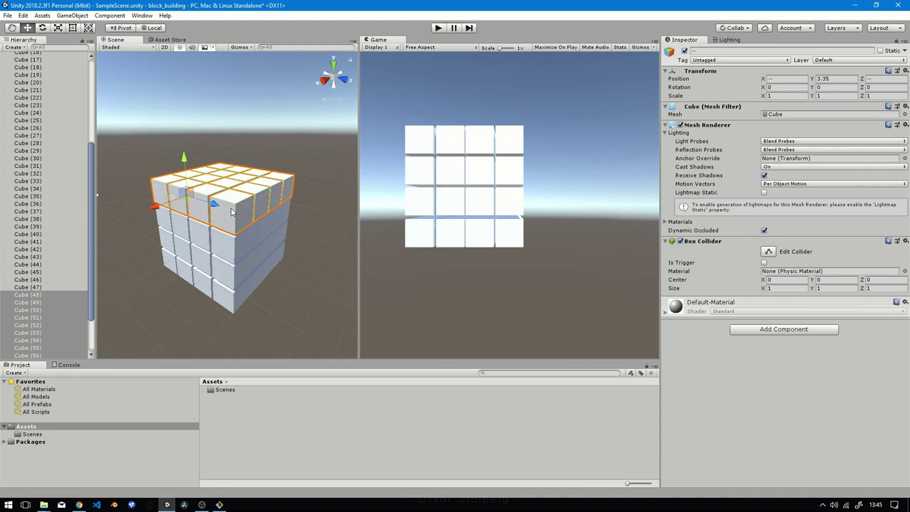
mouse_move(91, 224)
left_mouse_down()
mouse_move(91, 343)
mouse_move(101, 174)
left_mouse_up()
key("Down")
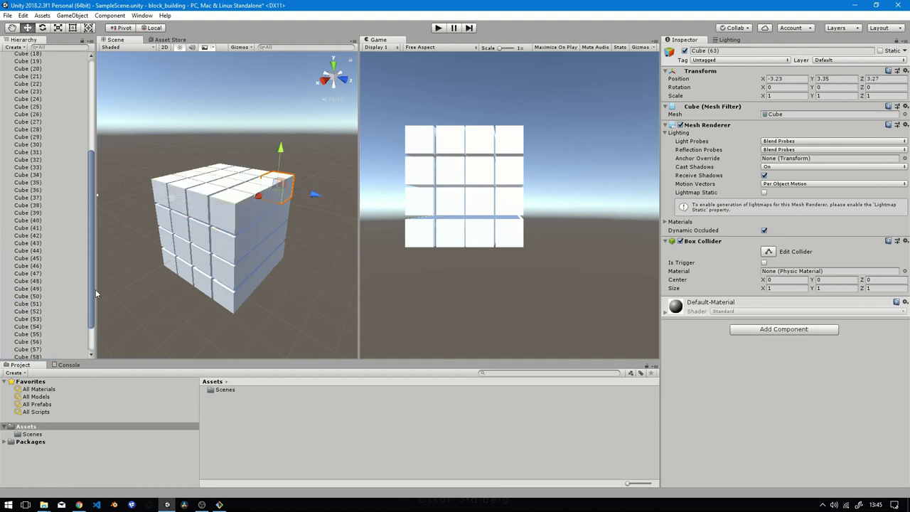
left_click(27, 81, "shift")
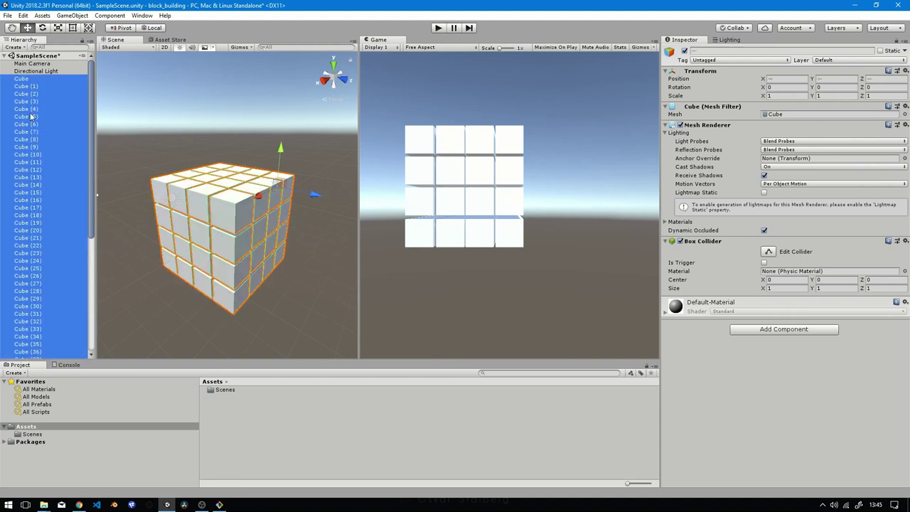
key("Delete")
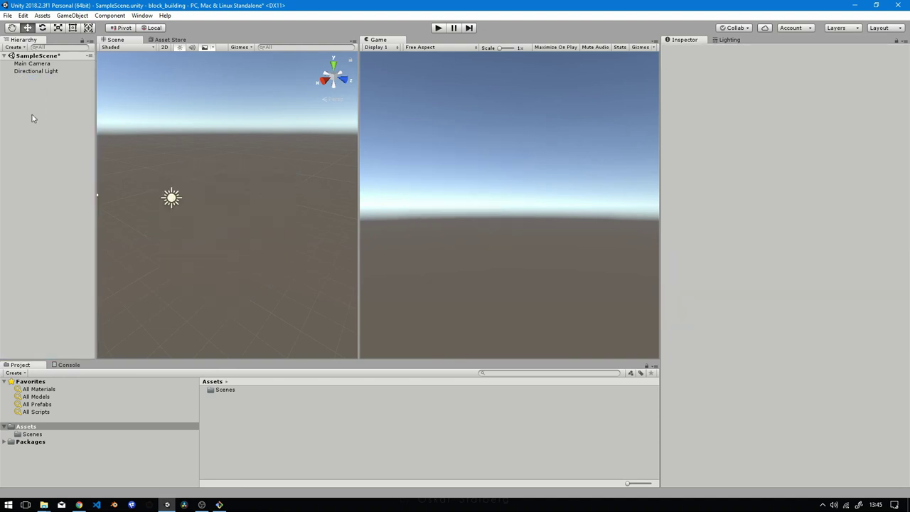
Create an empty object named levelGenerator at position 0, 0, 0.
right_click(32, 116)
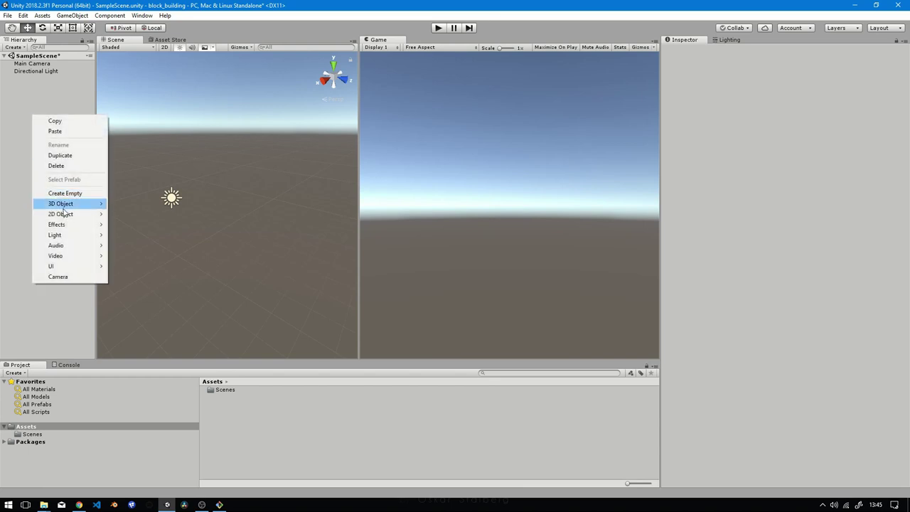
left_click(57, 194)
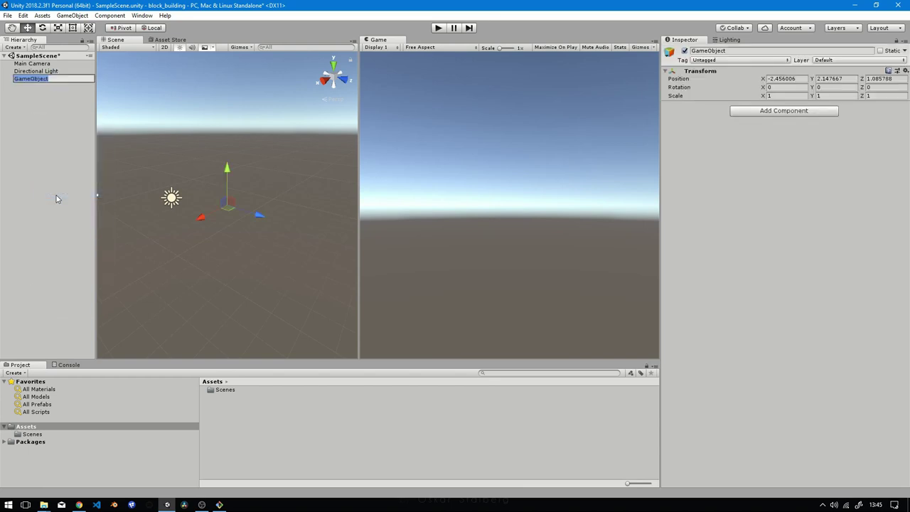
type("levelGenera")
type("tor")
key("Return")
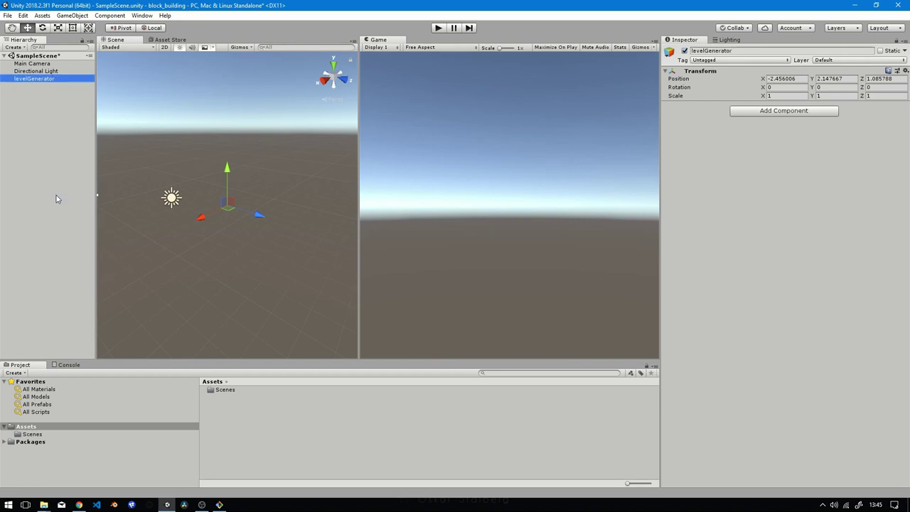
left_click(782, 79)
type("0")
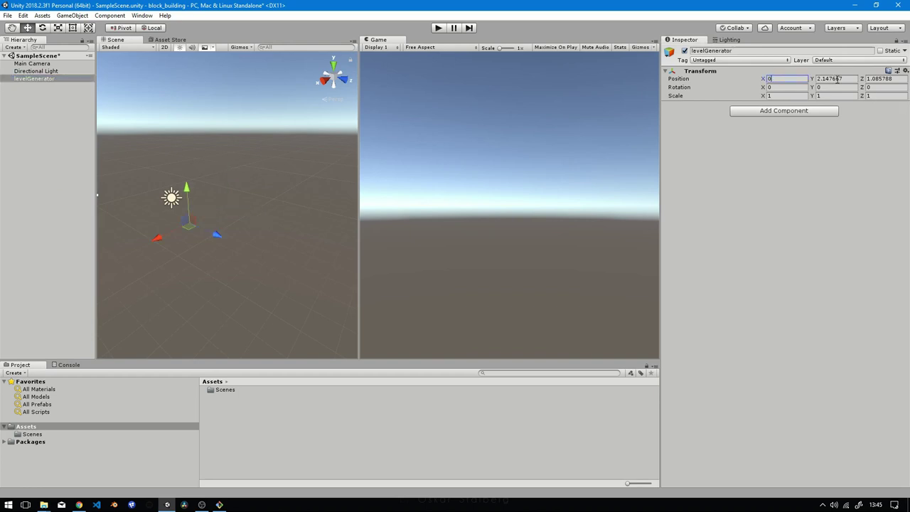
left_click(835, 78)
type("0")
left_click(882, 78)
type("0")
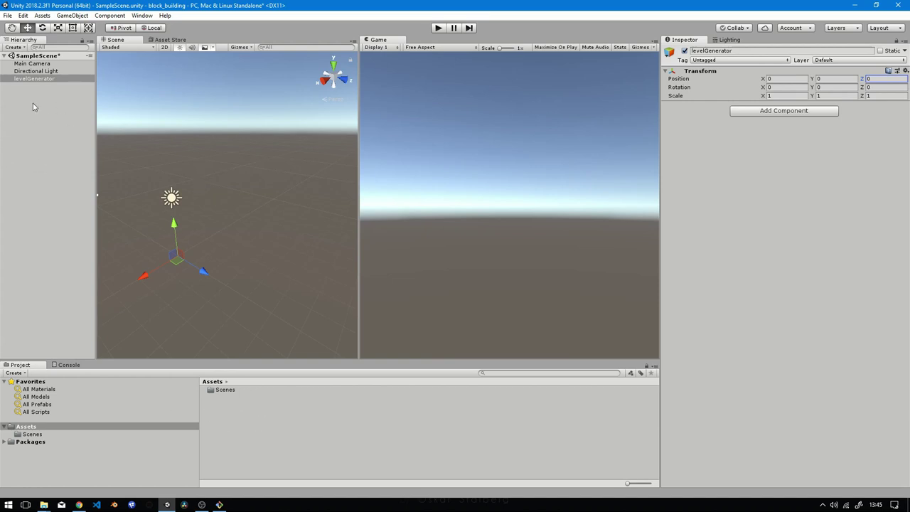
Create a levelGenerator C# script in Assets and attach it to the levelGenerator object.
right_click(237, 425)
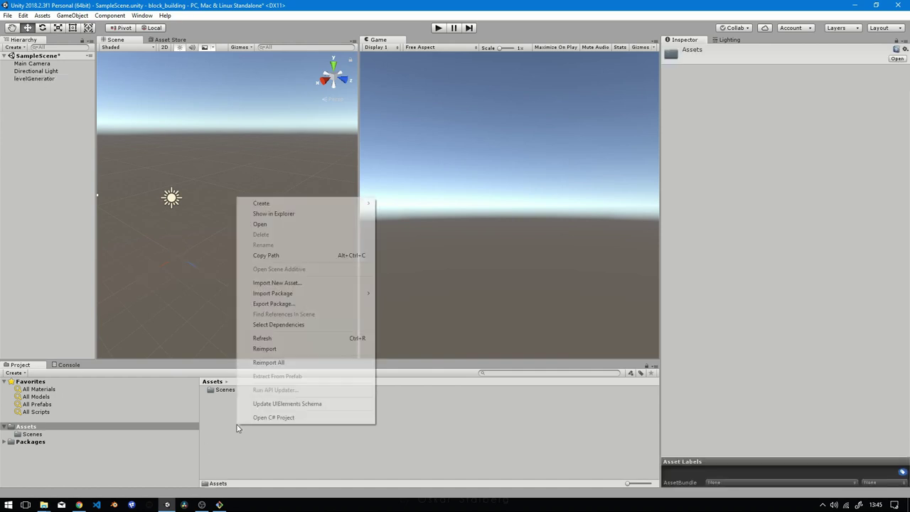
mouse_move(267, 204)
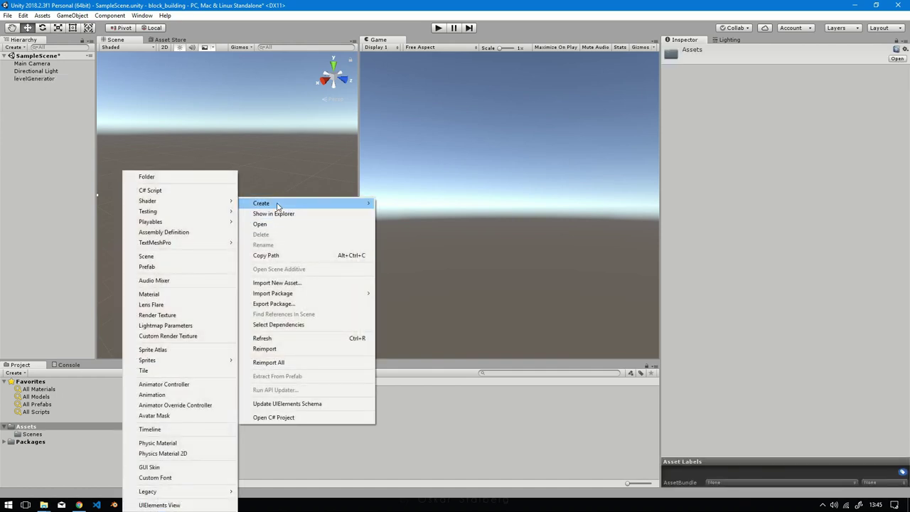
left_click(168, 192)
type("levelG")
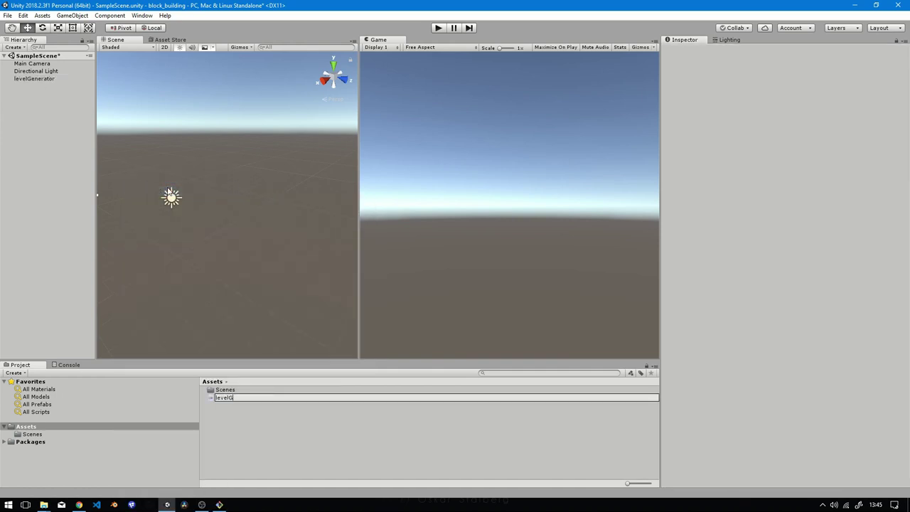
type("enerator")
key("Return")
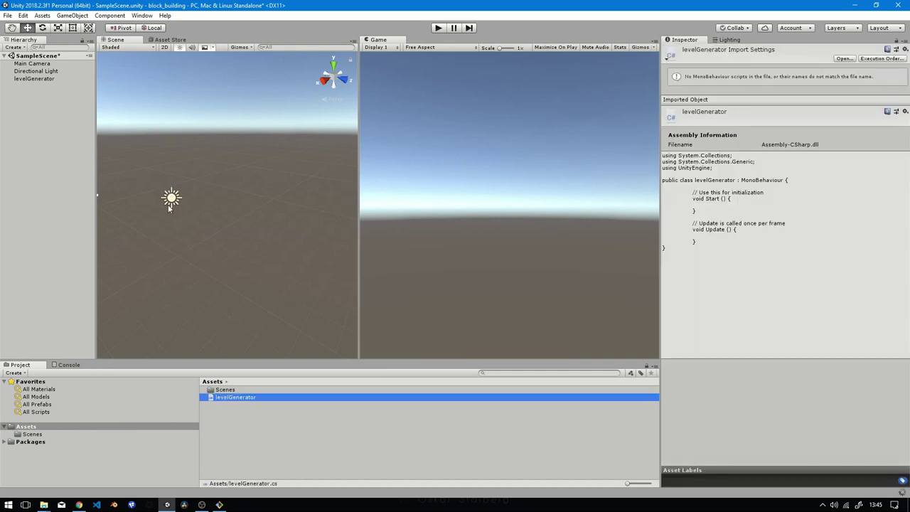
left_click(39, 81)
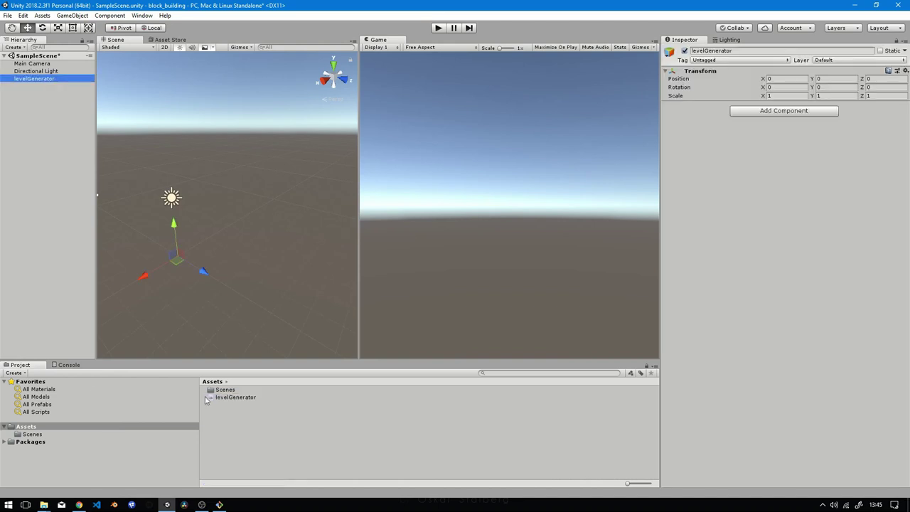
left_click_drag(229, 401, 29, 82)
left_click_drag(33, 78, 34, 80)
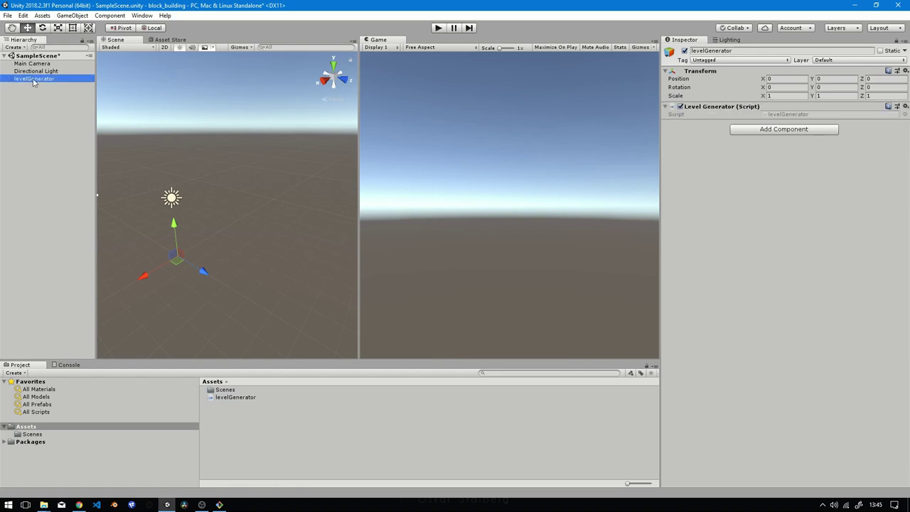
In levelGenerator.cs, declare the fields int width = 5 and int height = 10.
left_click(233, 400)
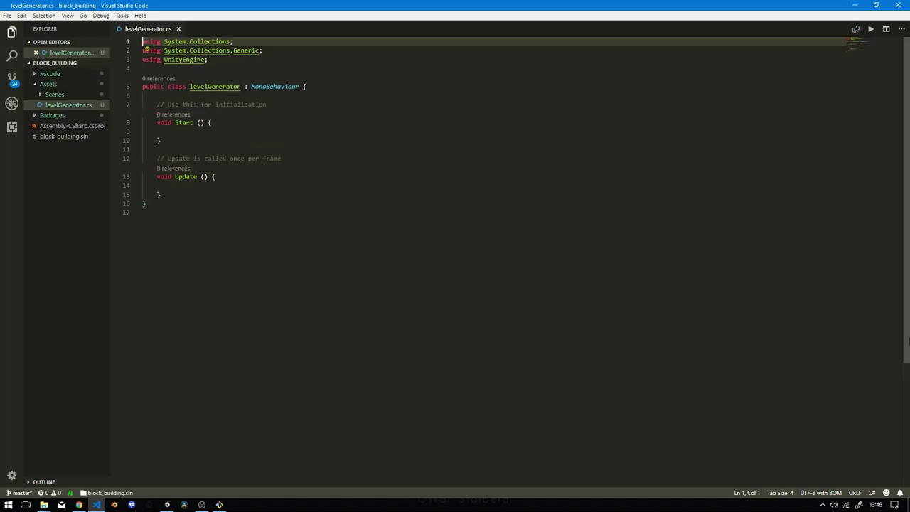
left_click(325, 87)
key("Return")
key("Return")
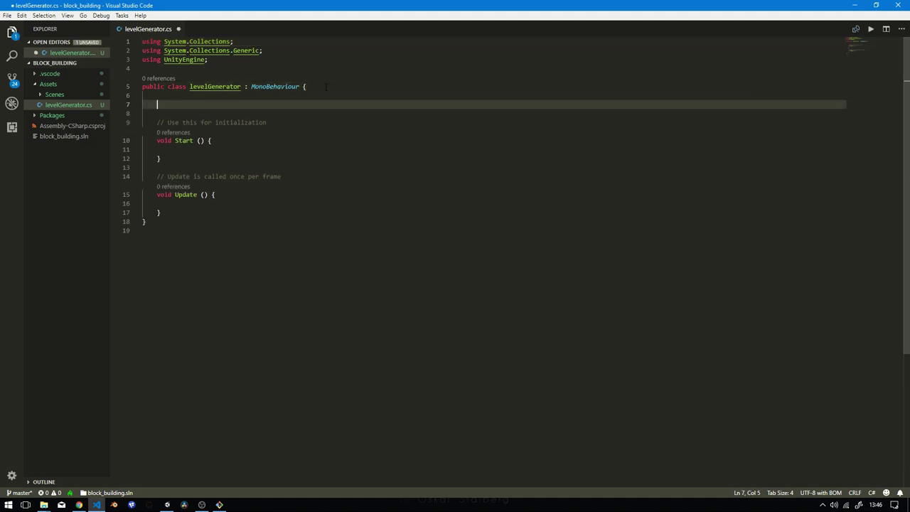
type("wi")
type("dth")
type(" =")
type(" 5;")
type(";")
key("Home")
key("Home")
type("int")
key("ctrl+Right")
key("Right")
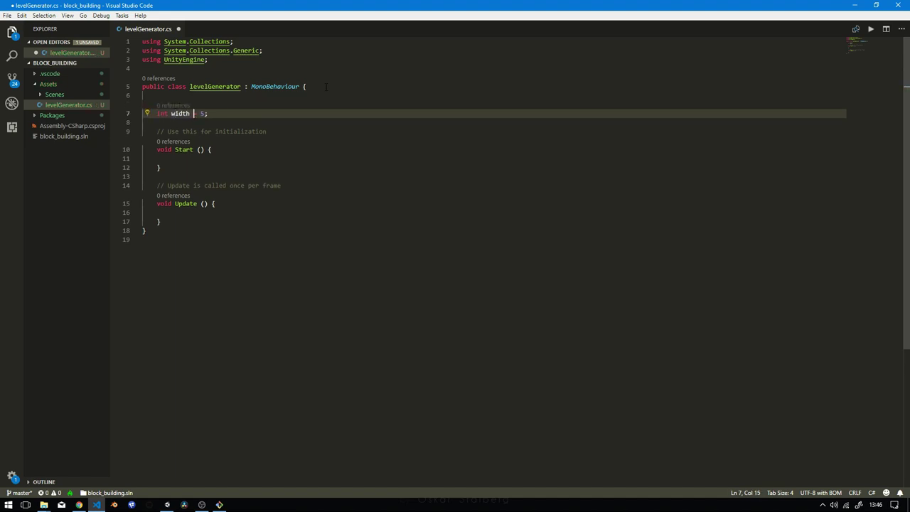
key("End")
key("Return")
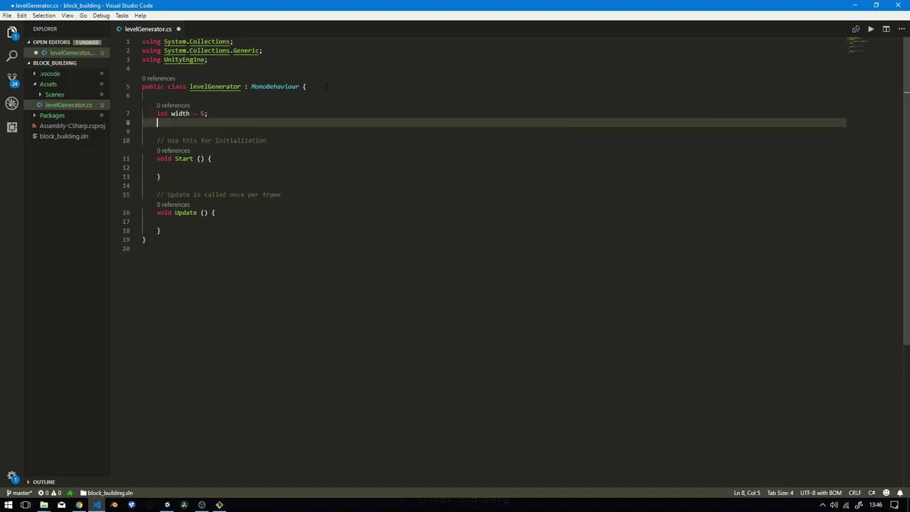
type("int heigh")
type("t = 10")
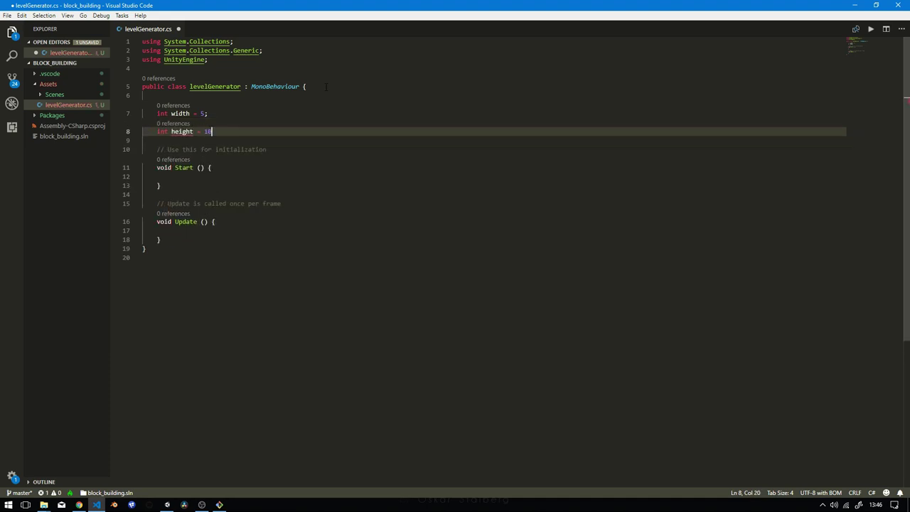
type(";")
Add a public GameObject gridElement field and save the script.
key("Return")
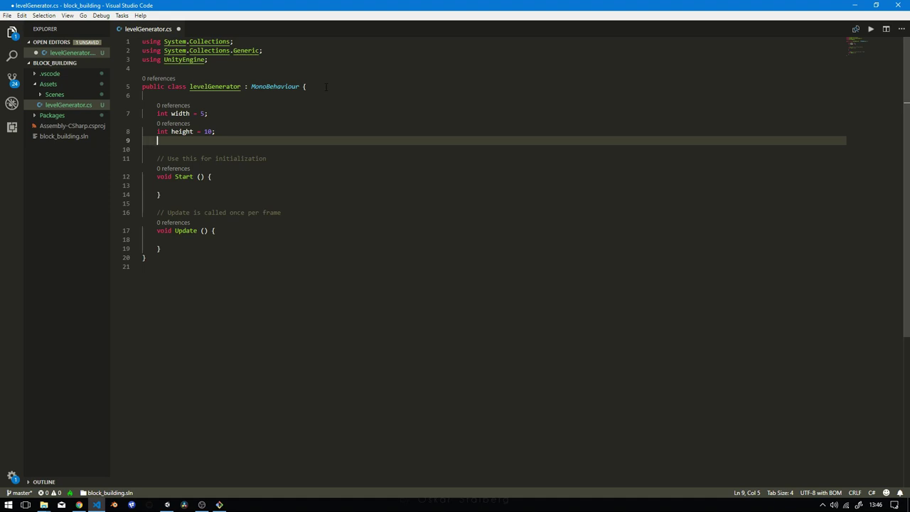
type("public Game")
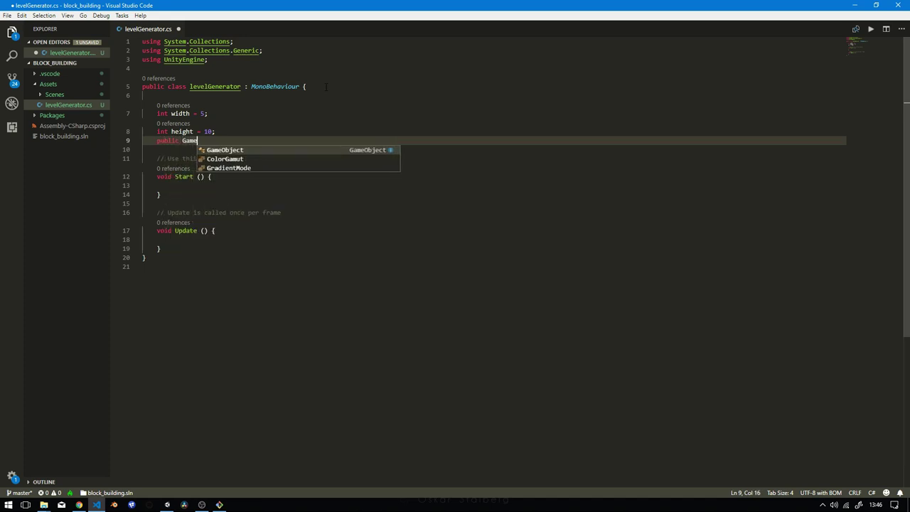
type("Object gri")
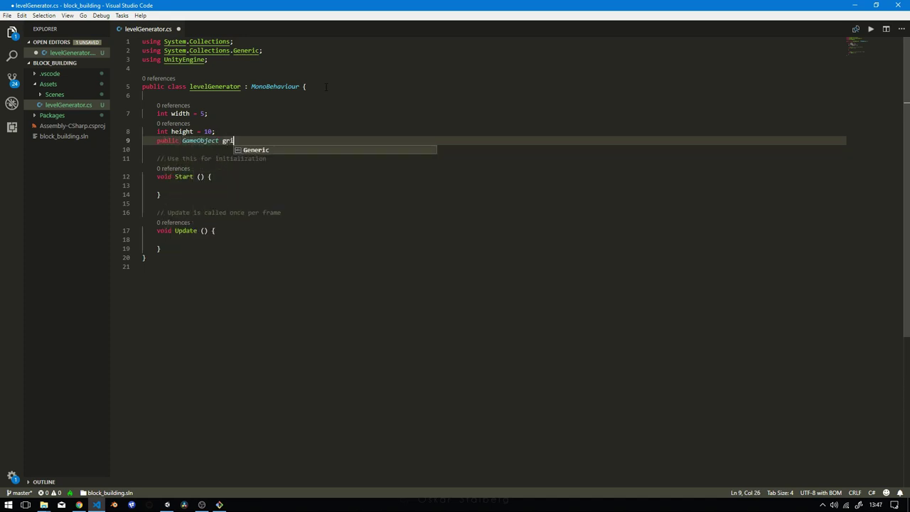
type("dElement")
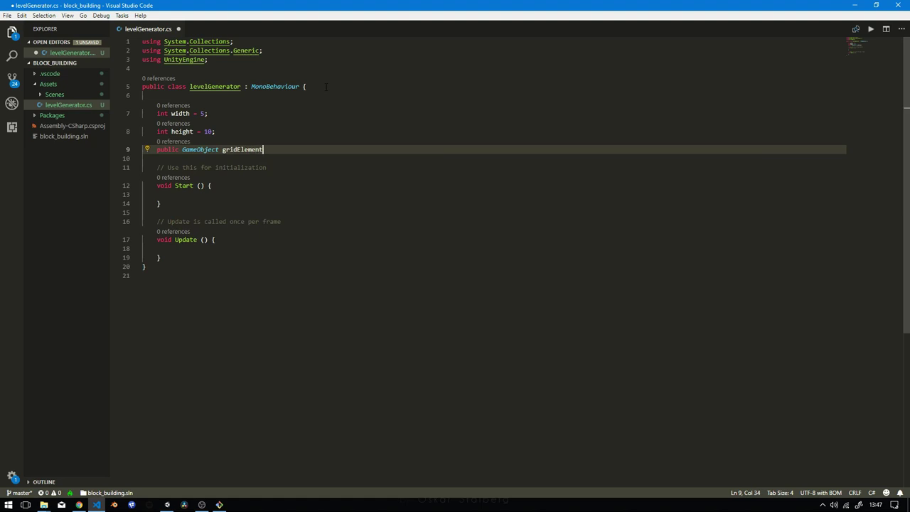
type(";")
key("ctrl+s")
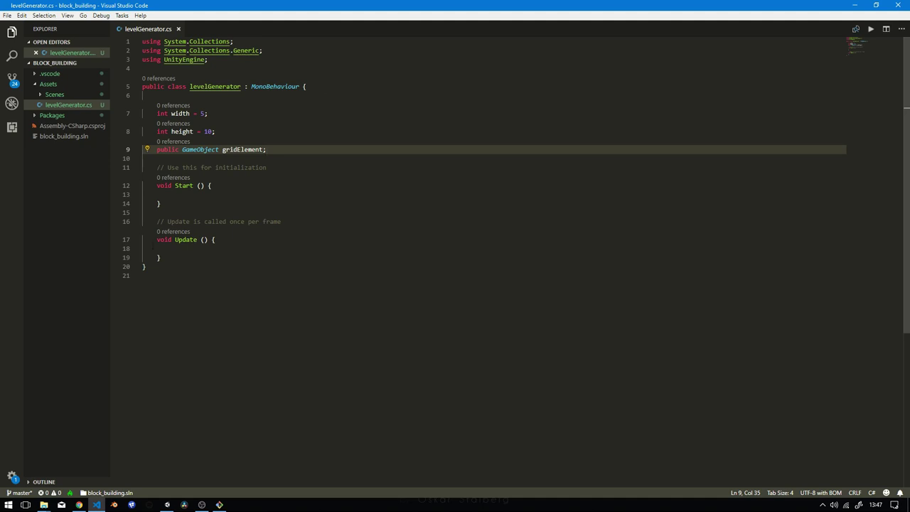
left_click_drag(183, 257, 126, 226)
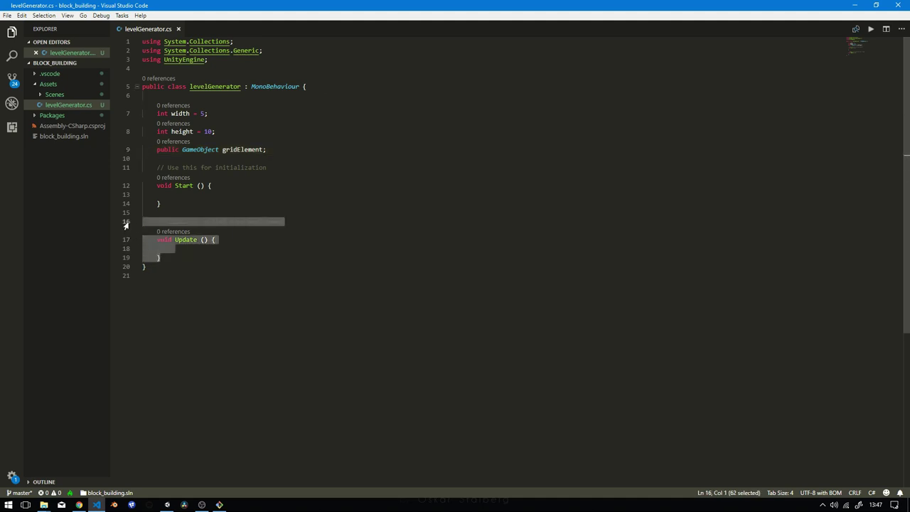
Delete the Update method and write a for loop over y < height in Start.
key("BackSpace")
key("BackSpace")
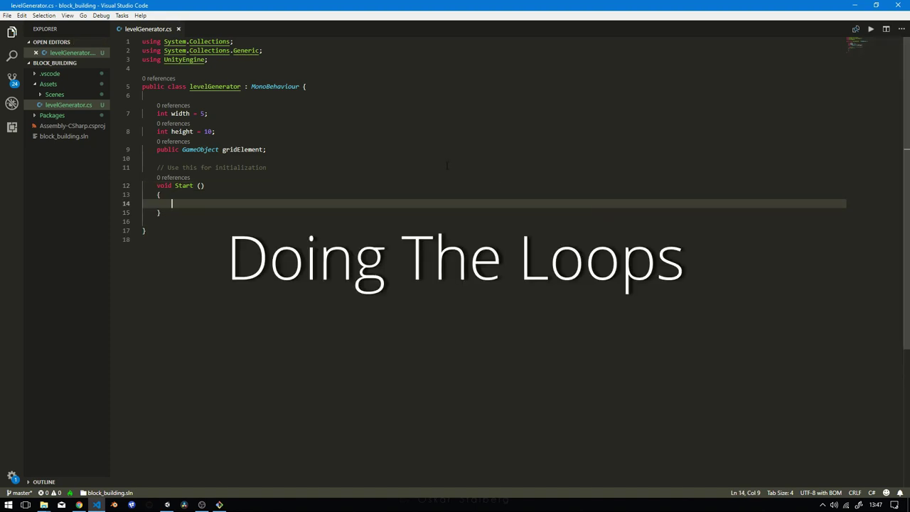
left_click(447, 166)
key("Up")
key("Up")
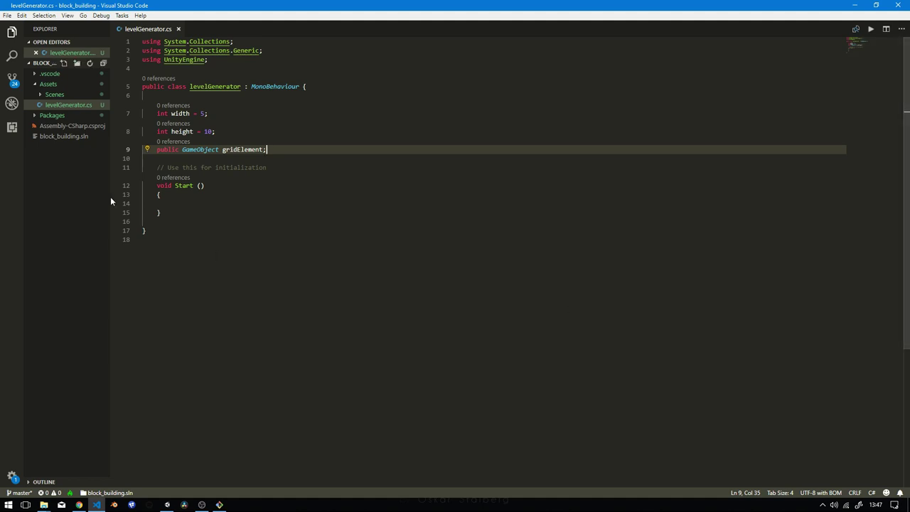
left_click(160, 212)
left_click(171, 204)
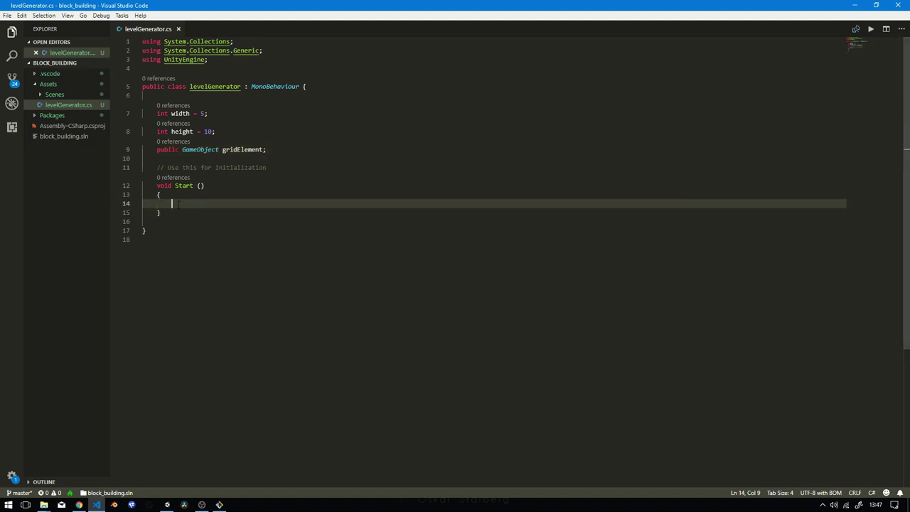
type("for(in")
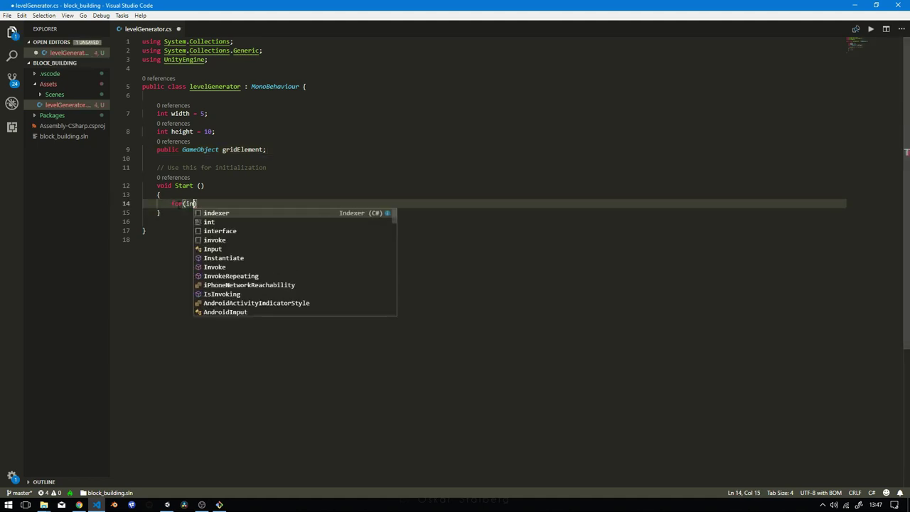
type("t y = ")
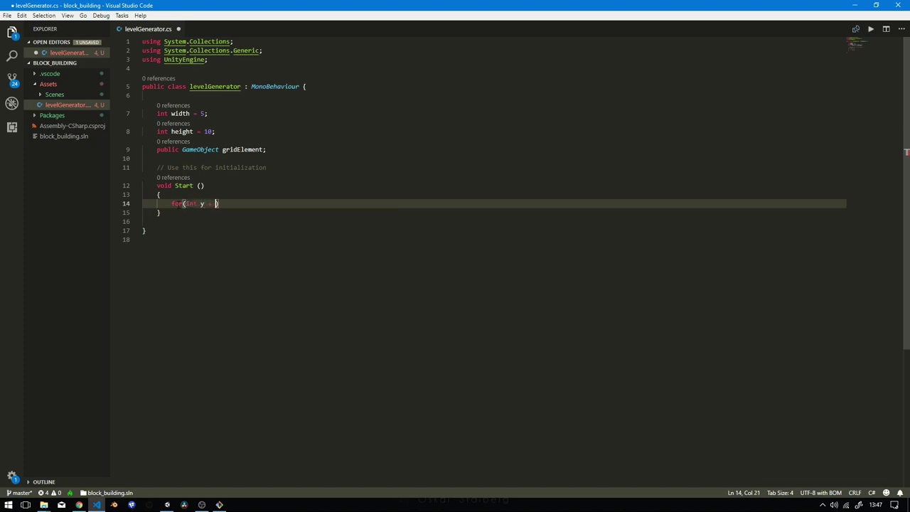
type("0; y ")
type("< height")
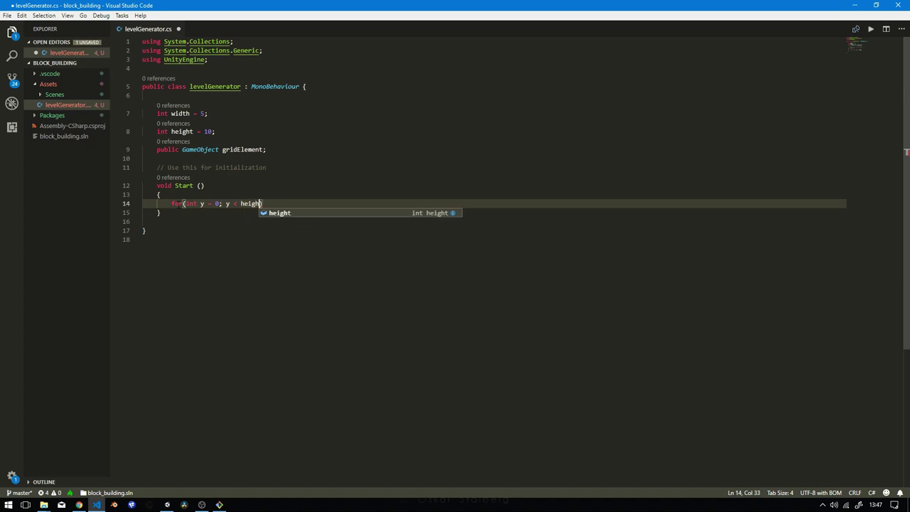
type("; y")
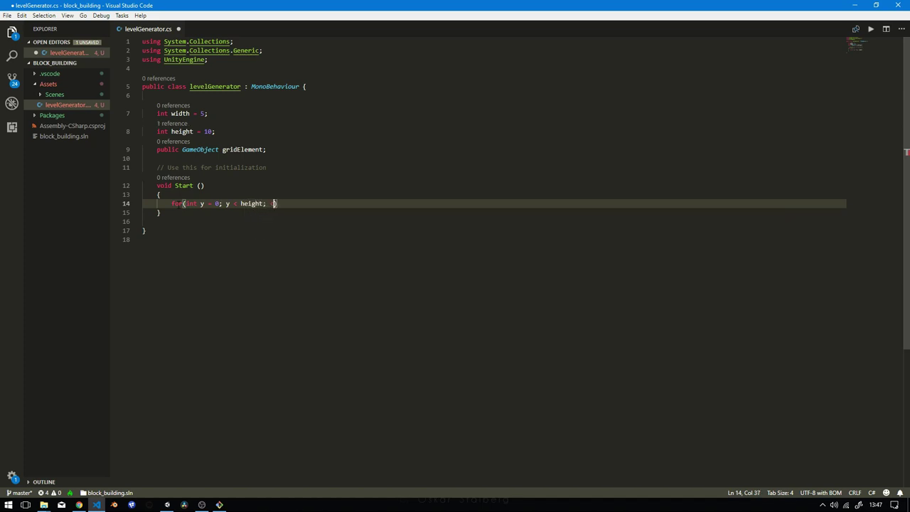
type("++)")
key("Return")
type("{")
key("Return")
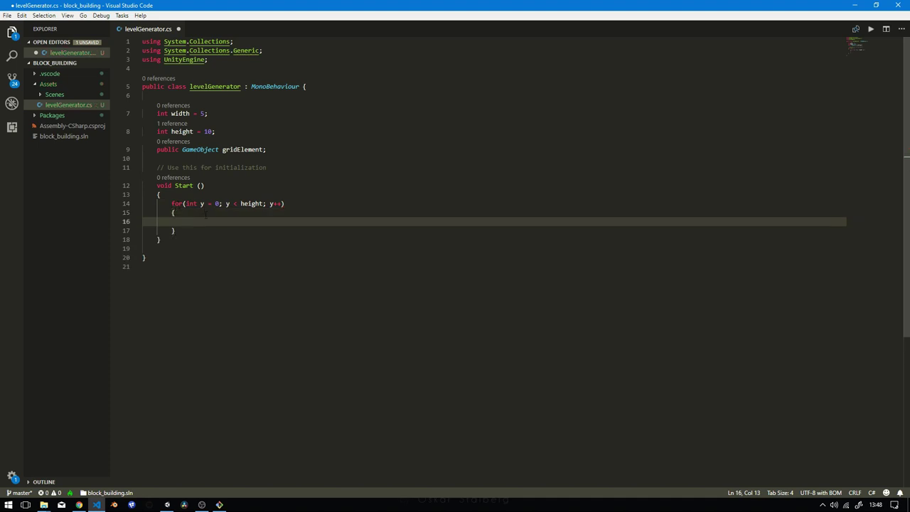
Paste a copy of the loop inside the y loop and rename its variable to x.
left_click_drag(175, 230, 143, 194)
key("ctrl+c")
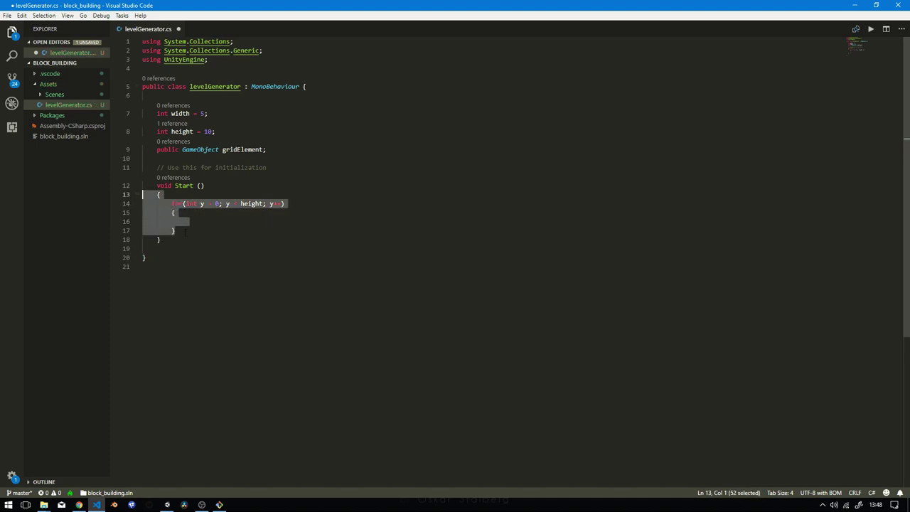
left_click(175, 231)
mouse_move(174, 230)
left_mouse_down()
mouse_move(173, 203)
mouse_move(177, 248)
left_mouse_up()
left_click(186, 221)
key("ctrl+v")
key("Tab")
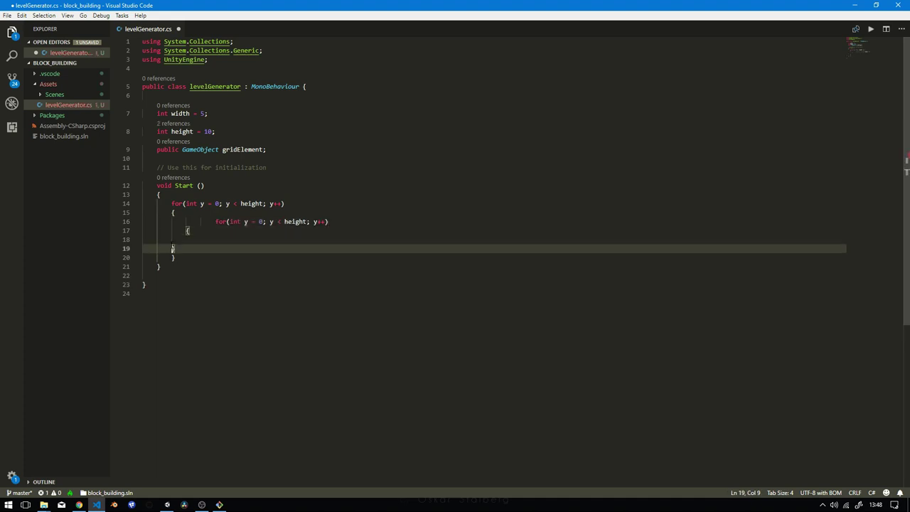
left_click(215, 221)
key("BackSpace")
key("BackSpace")
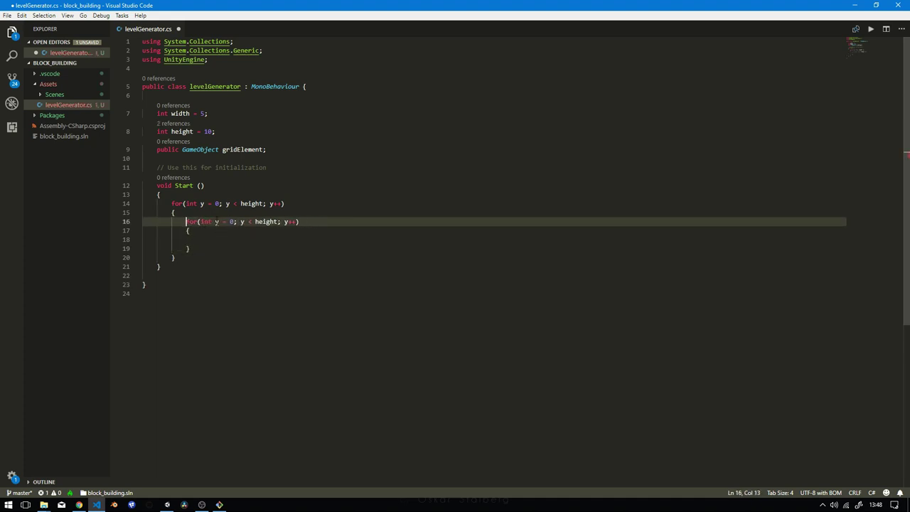
double_click(219, 221)
key("BackSpace")
type("x")
double_click(242, 221)
type("x")
double_click(285, 221)
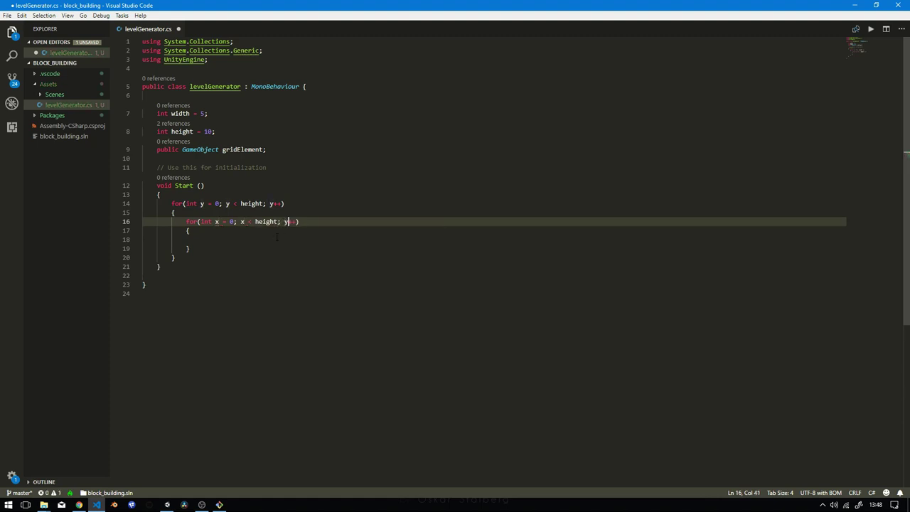
type("x")
Nest a third loop inside the x loop, fix its indentation and rename its variable to z.
left_click(212, 243)
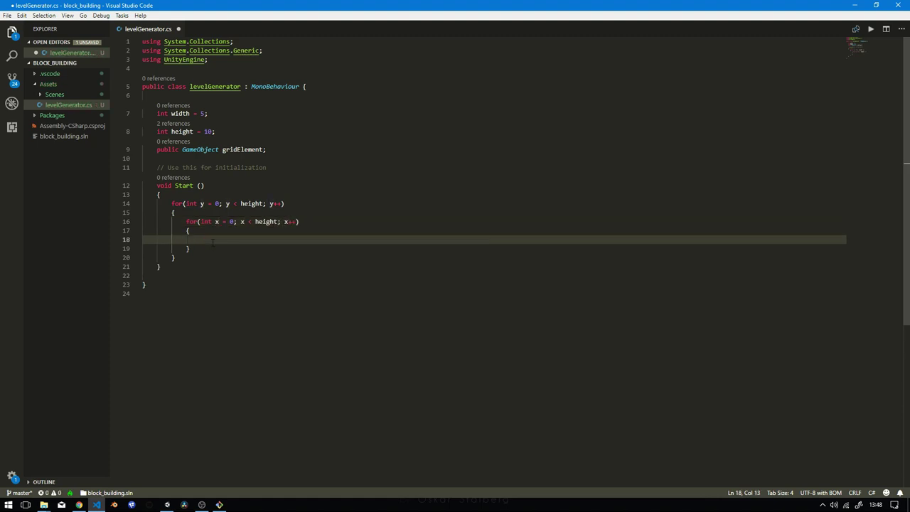
key("ctrl+v")
left_click(171, 248)
key("Tab")
key("Tab")
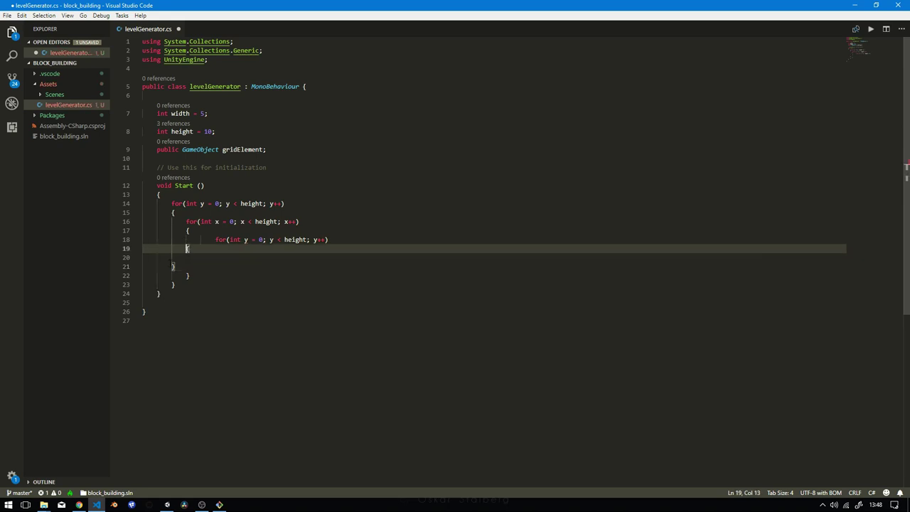
key("Tab")
left_click(172, 266)
key("Tab")
key("Tab")
left_click(218, 248)
key("shift+Tab")
left_click(220, 240)
double_click(243, 240)
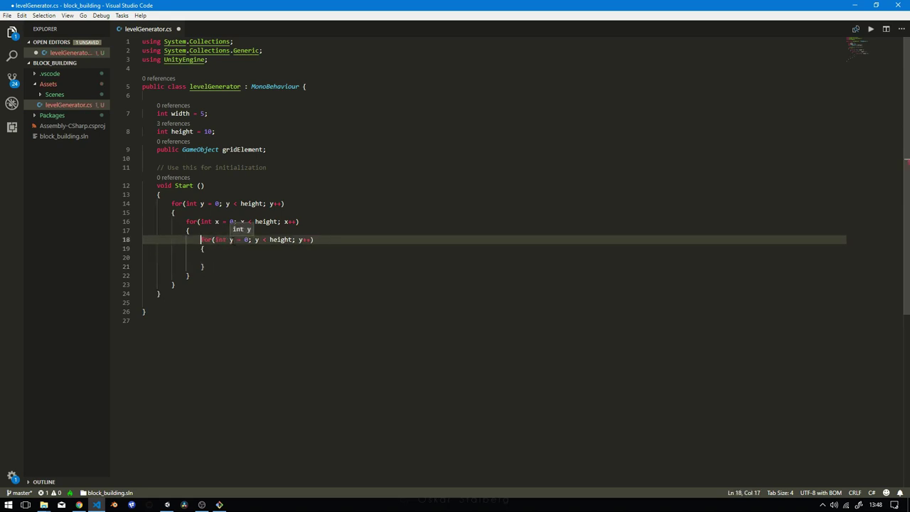
key("shift+Tab")
type("z")
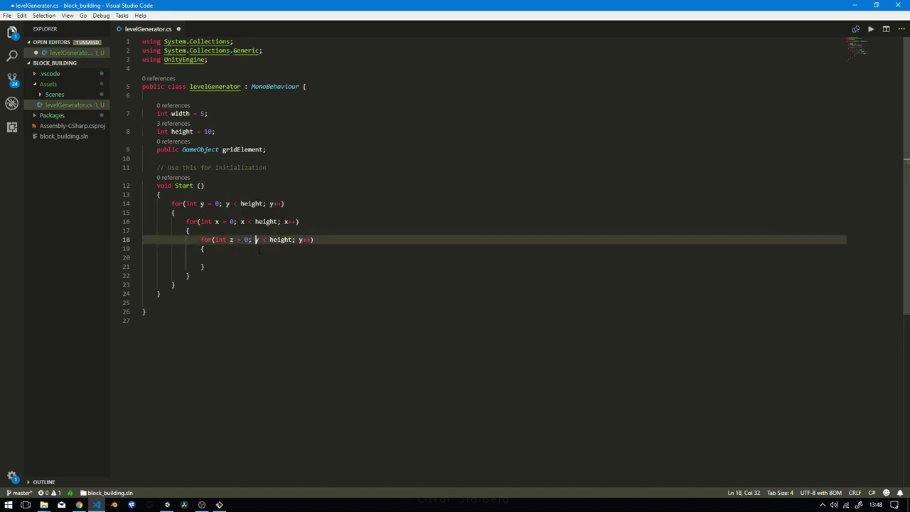
double_click(256, 239)
type("z")
left_click(299, 239)
key("Delete")
type("z")
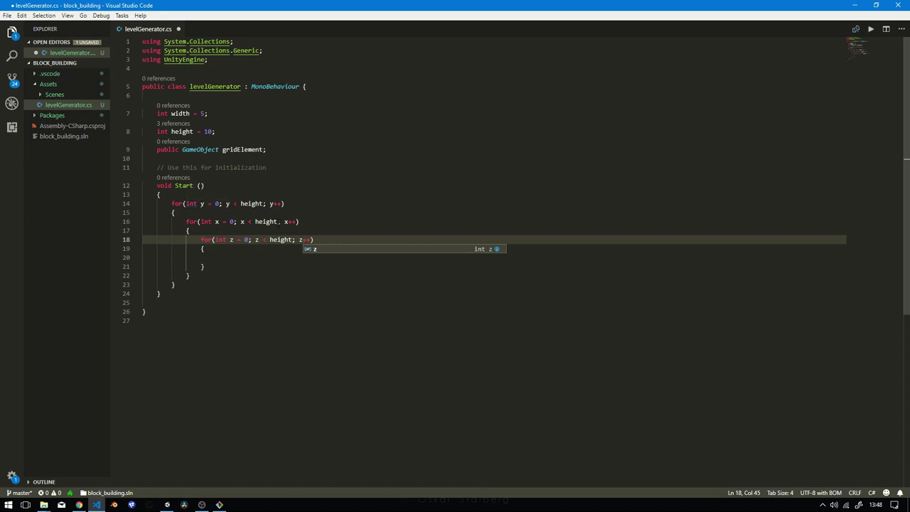
Change the x and z loop limits from height to width and save.
left_click_drag(277, 221, 256, 221)
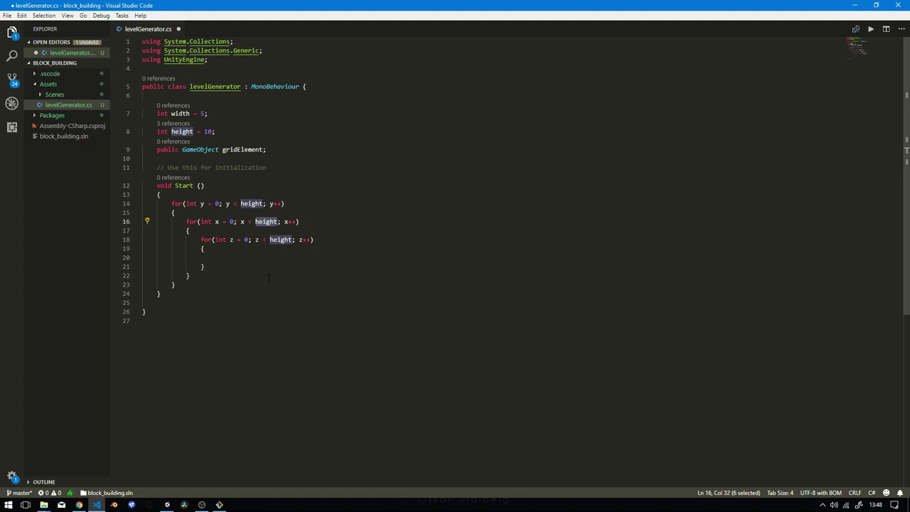
type("width")
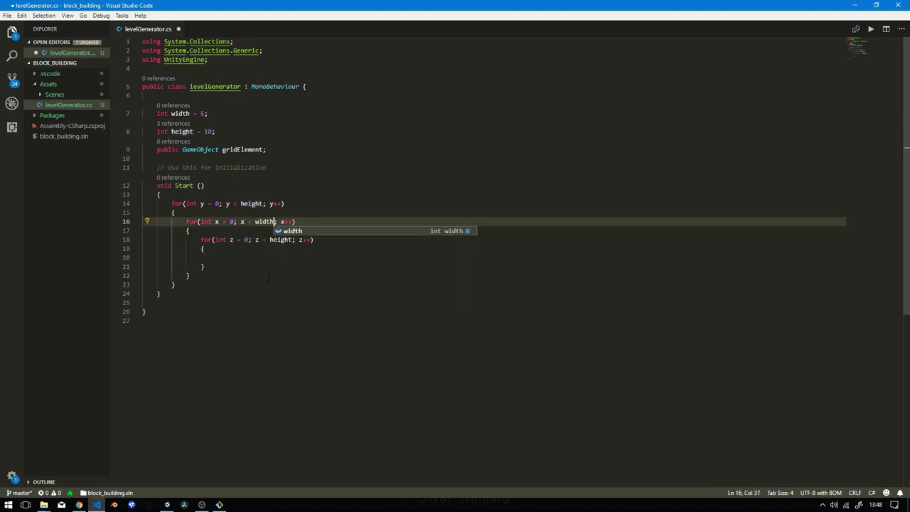
double_click(281, 240)
type("width")
key("ctrl+s")
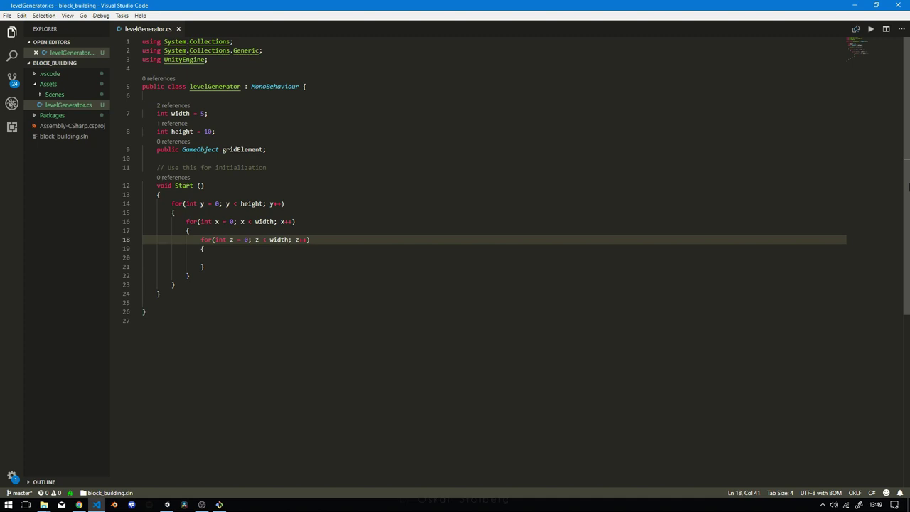
In the z loop, write Instantiate(gridElement, new Vector3(x,y,z), Quaternion.identity); and save.
left_click(221, 257)
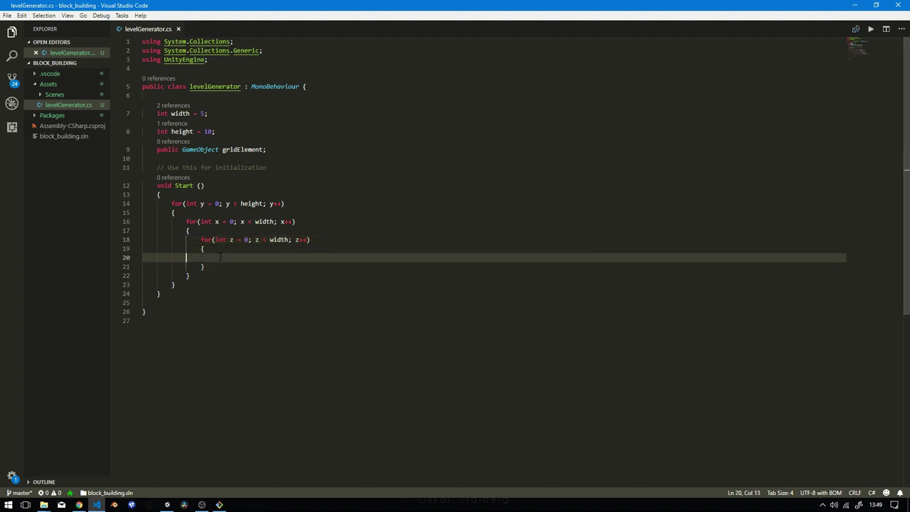
key("Tab")
type("In")
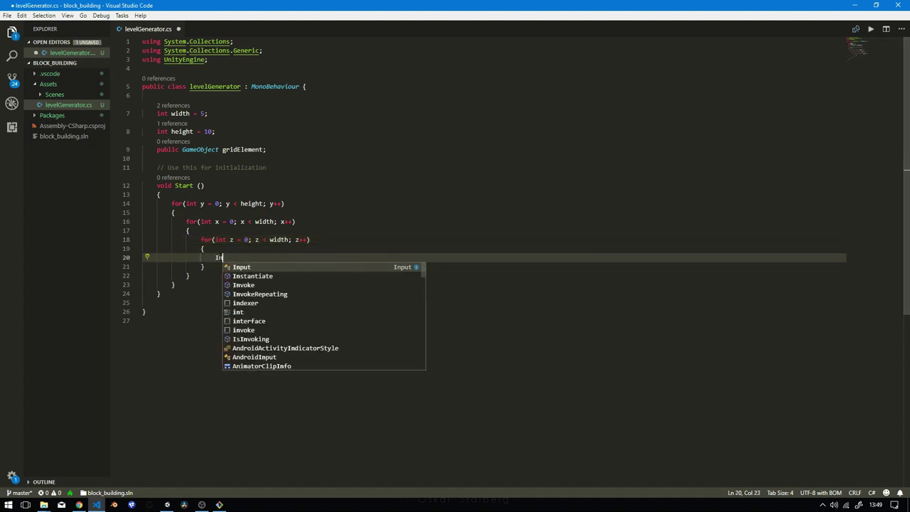
key("Down")
key("Return")
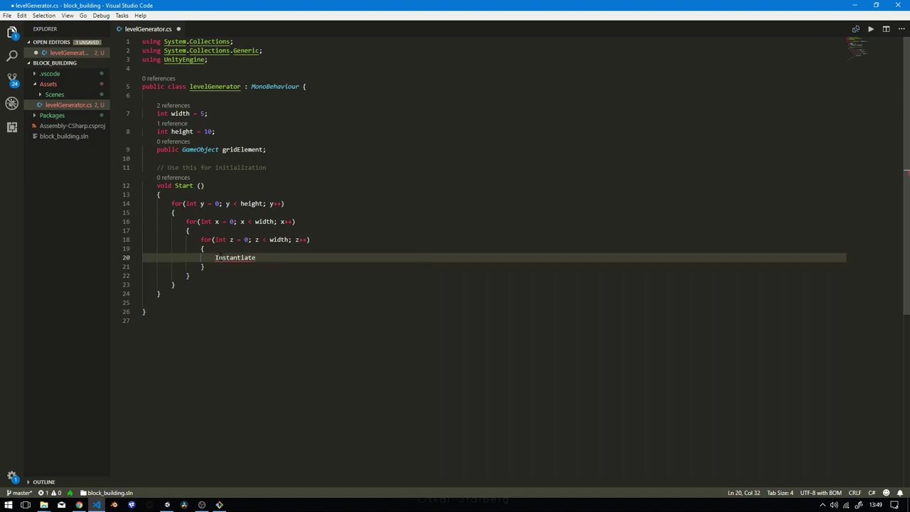
type("(")
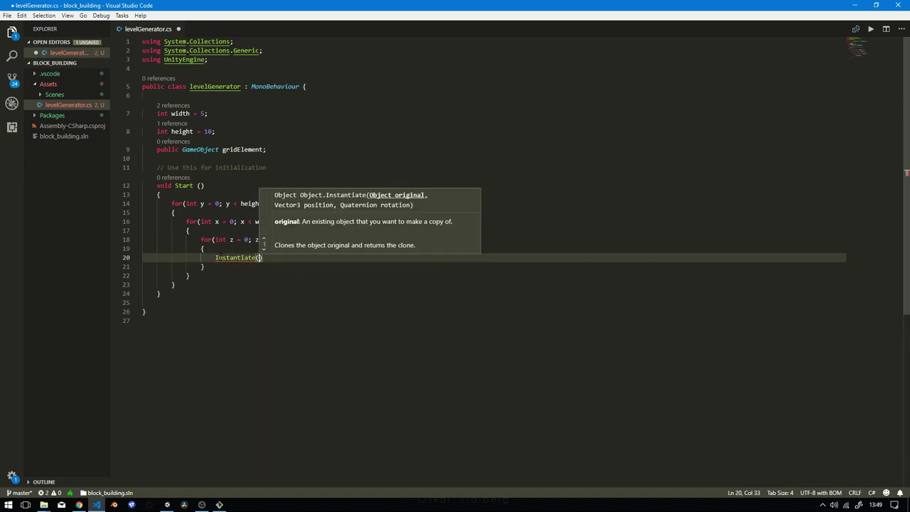
type("grid")
key("Return")
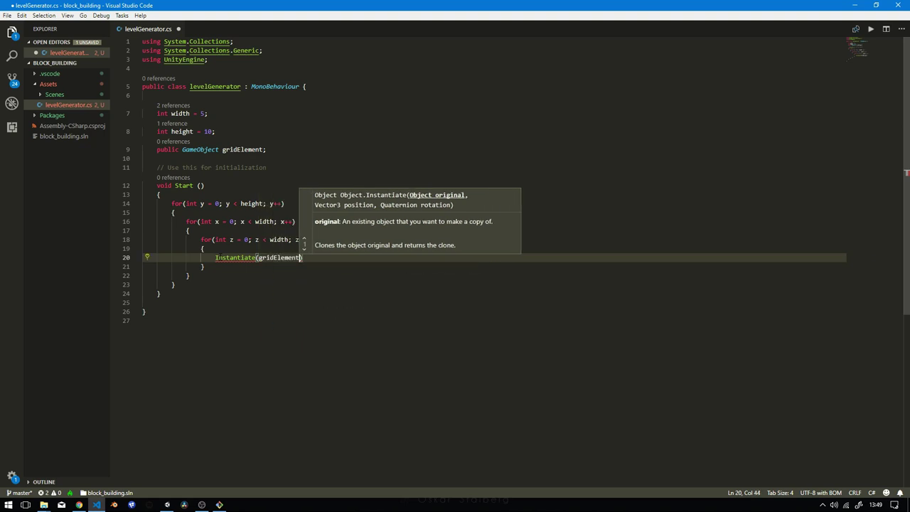
type(",")
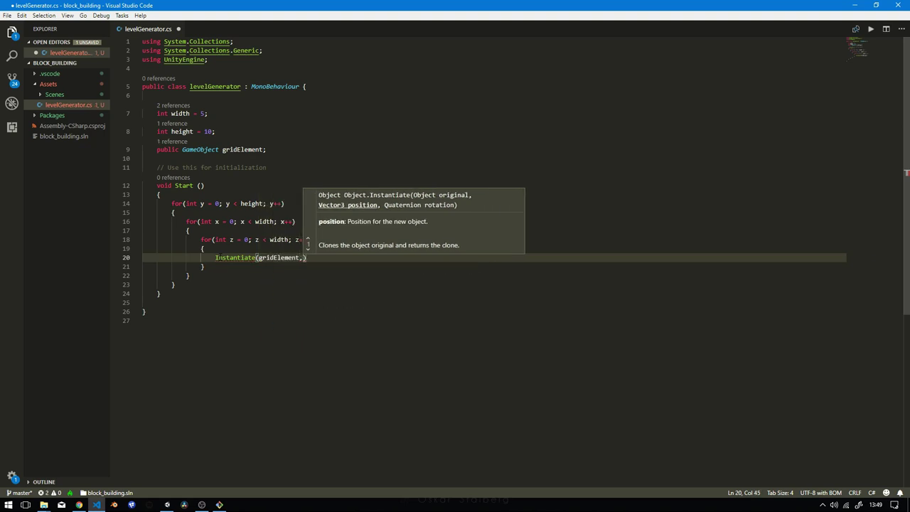
type(" new")
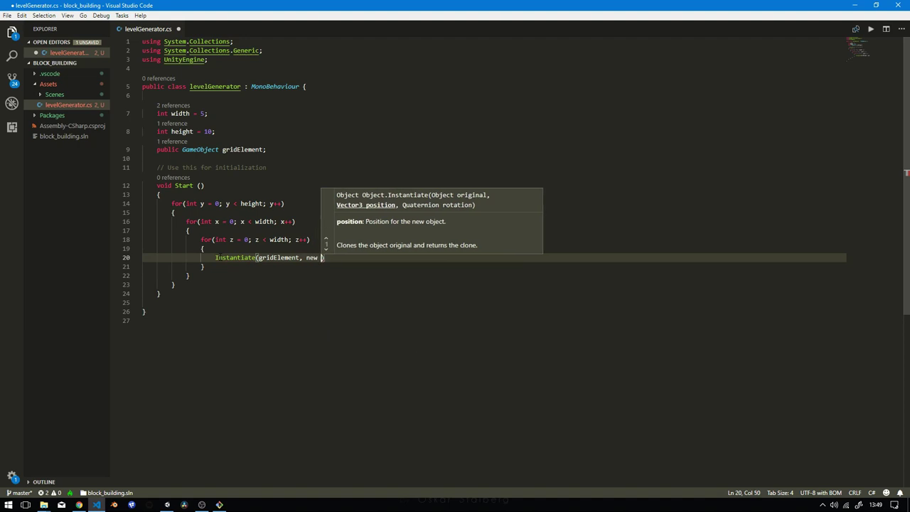
type(" Vector3")
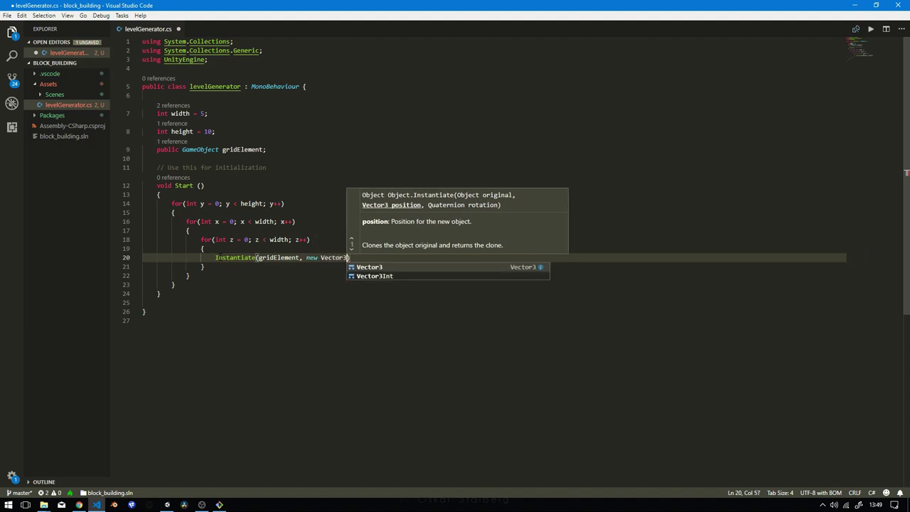
type("(x")
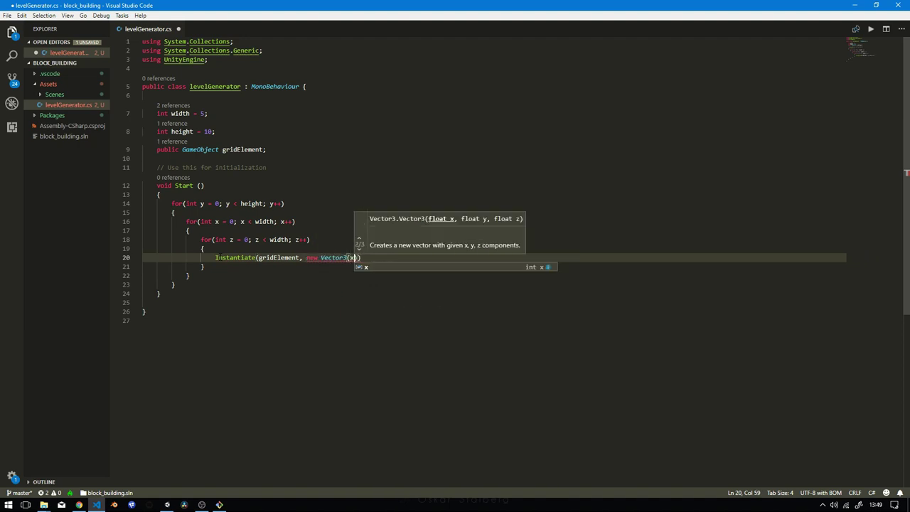
type(",y,z")
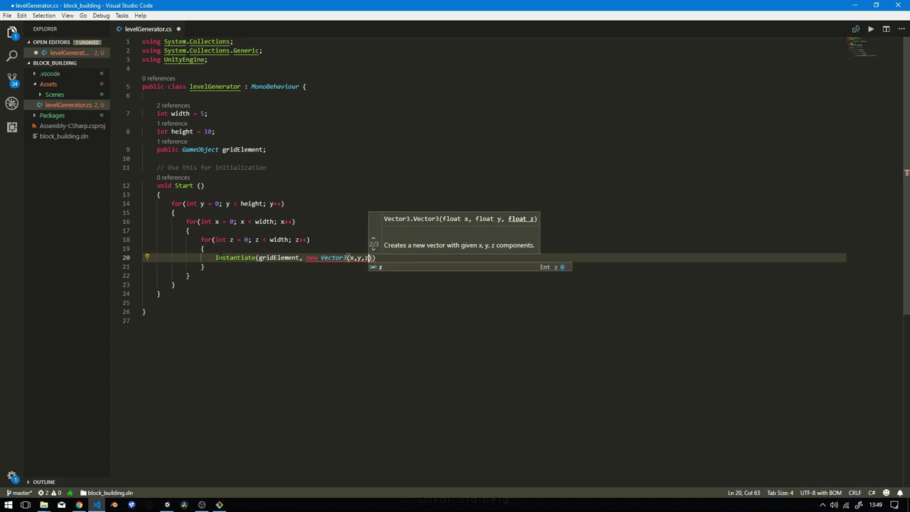
type(")")
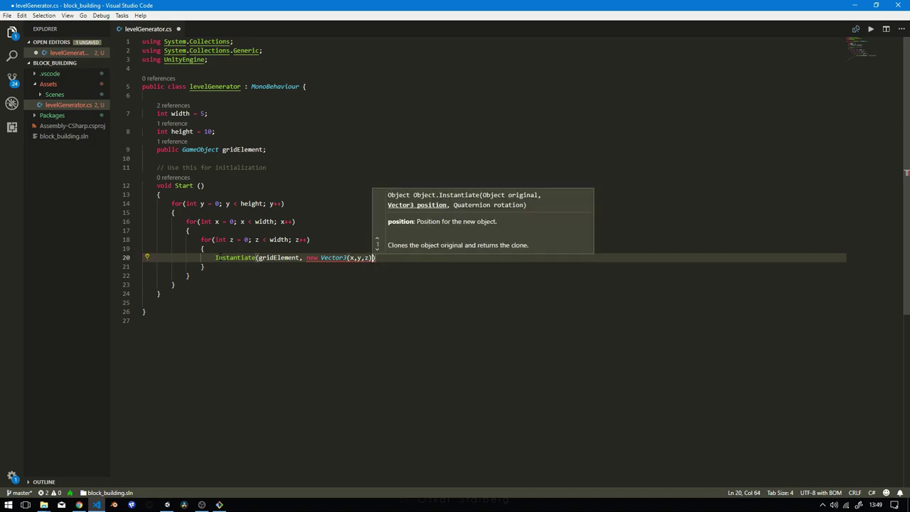
type(", Q")
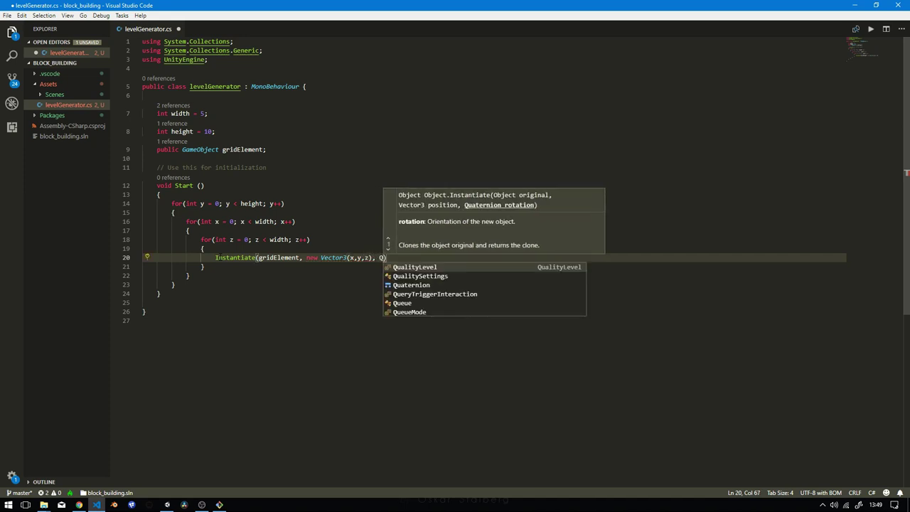
type("ua")
key("Tab")
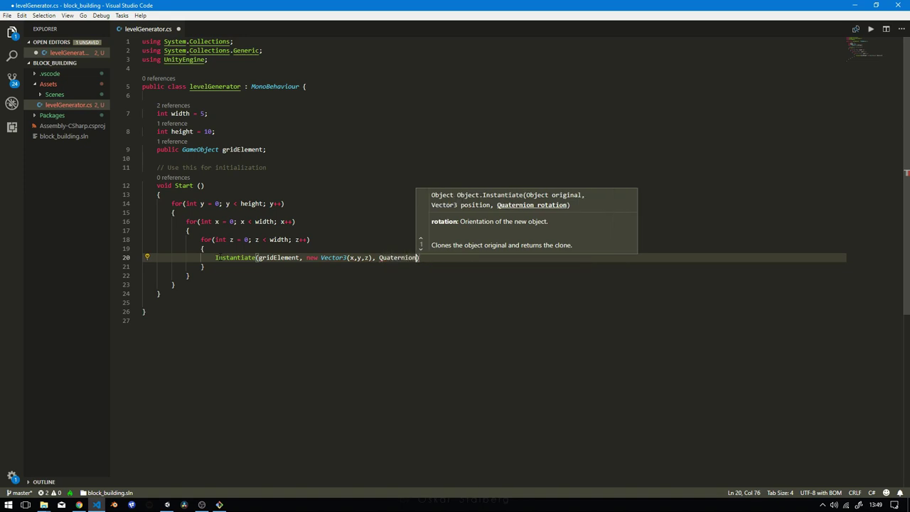
type(".i")
key("Tab")
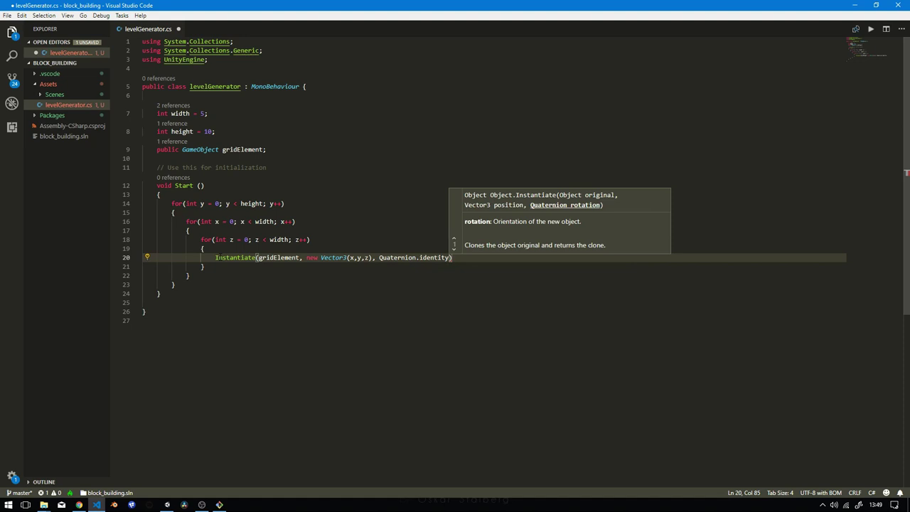
type(")")
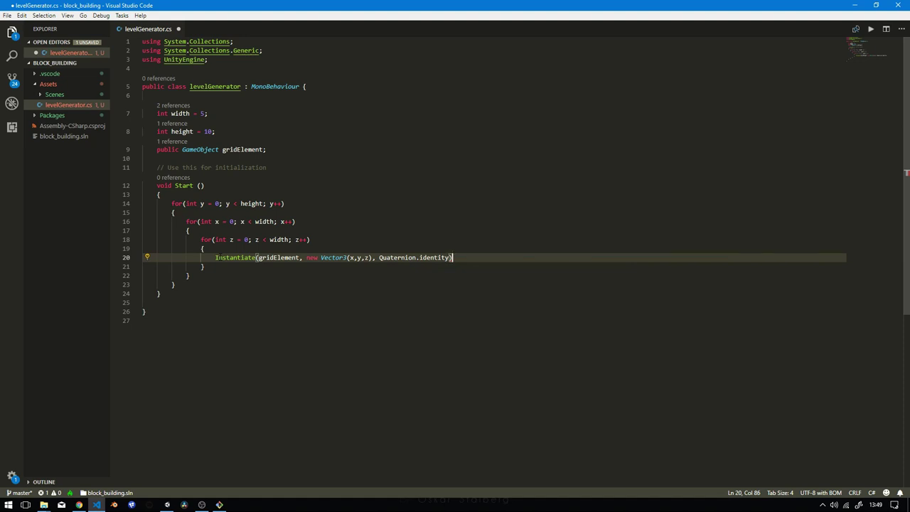
type(";")
key("ctrl+s")
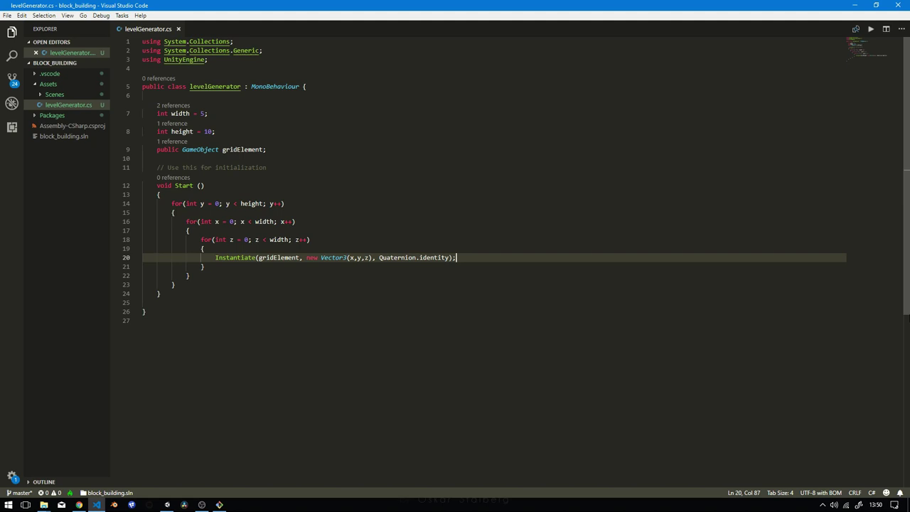
Back in Unity, add a cube to the scene and name it gridElement.
left_click(218, 506)
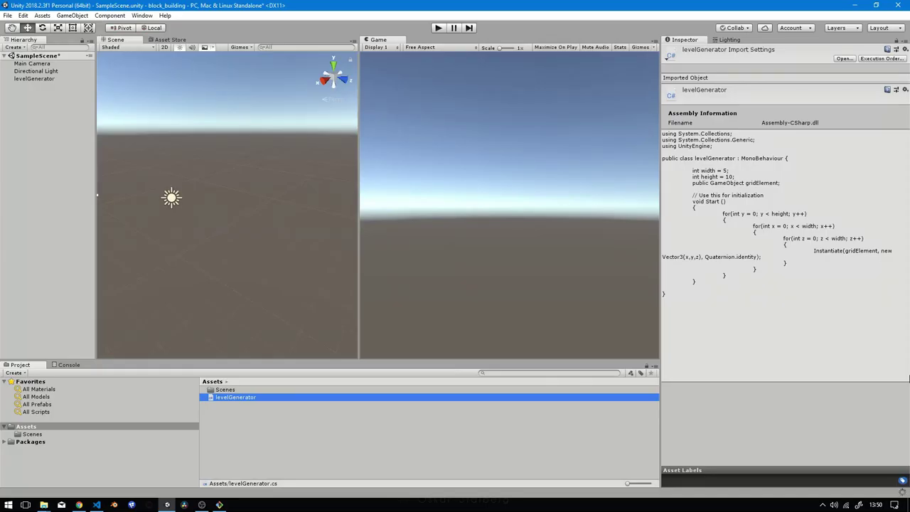
right_click(44, 145)
mouse_move(78, 236)
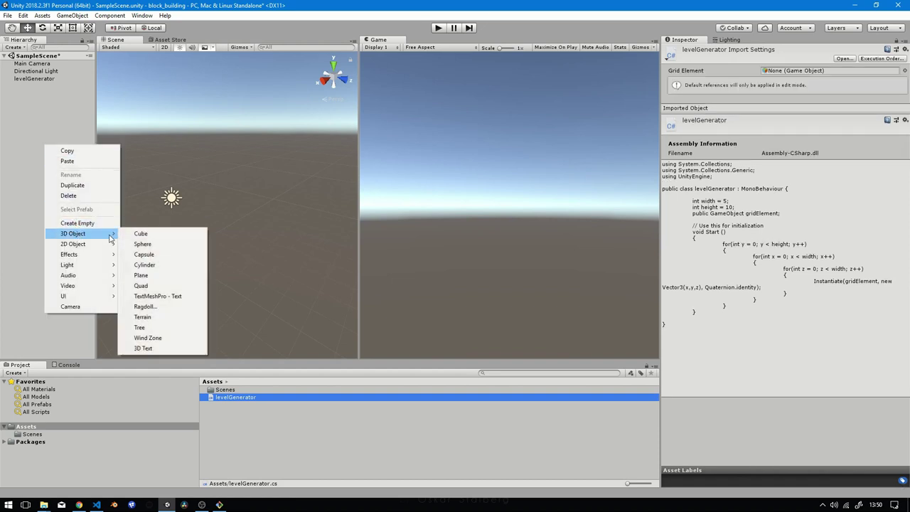
left_click(146, 239)
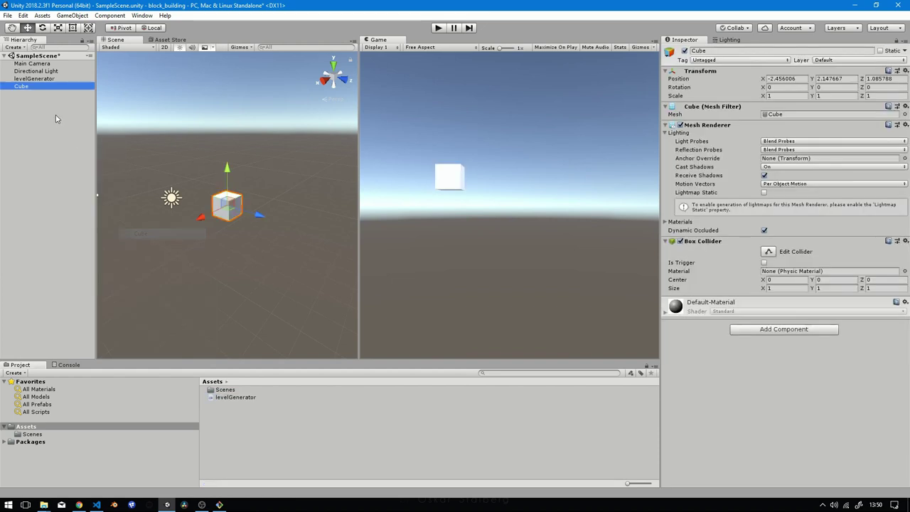
left_click(23, 88)
type("gri")
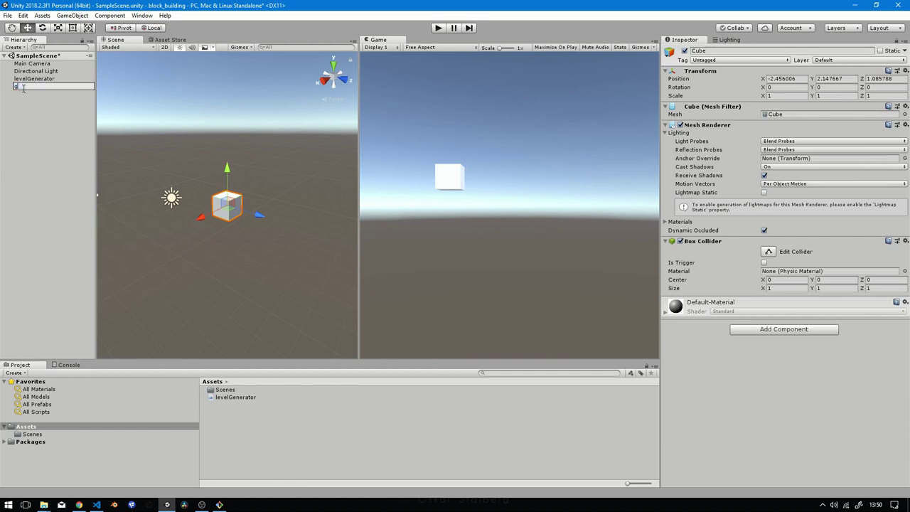
type("dElemen")
type("t")
key("Return")
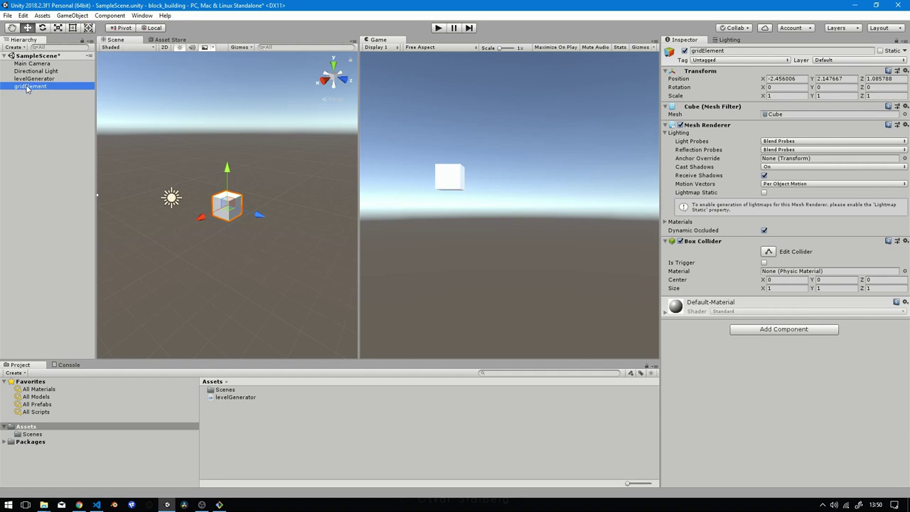
Turn gridElement into a prefab in Assets and delete the scene copy.
mouse_move(22, 90)
left_mouse_down()
mouse_move(265, 443)
mouse_move(238, 413)
left_mouse_up()
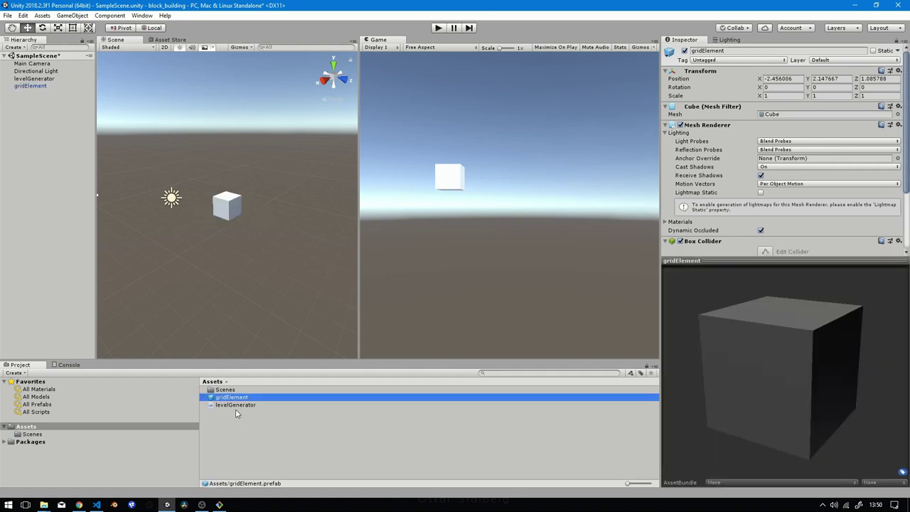
left_click(33, 86)
key("Delete")
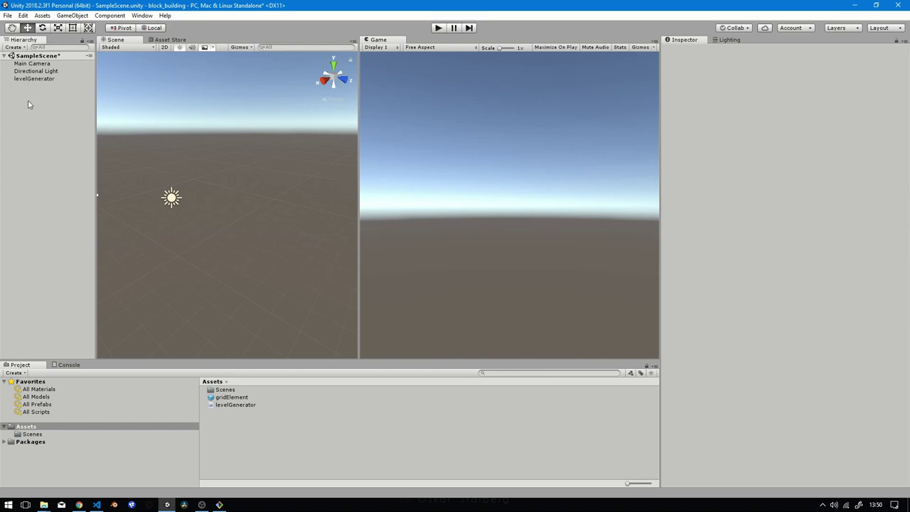
Assign the gridElement prefab to levelGenerator's Grid Element field and start Play mode.
left_click(31, 79)
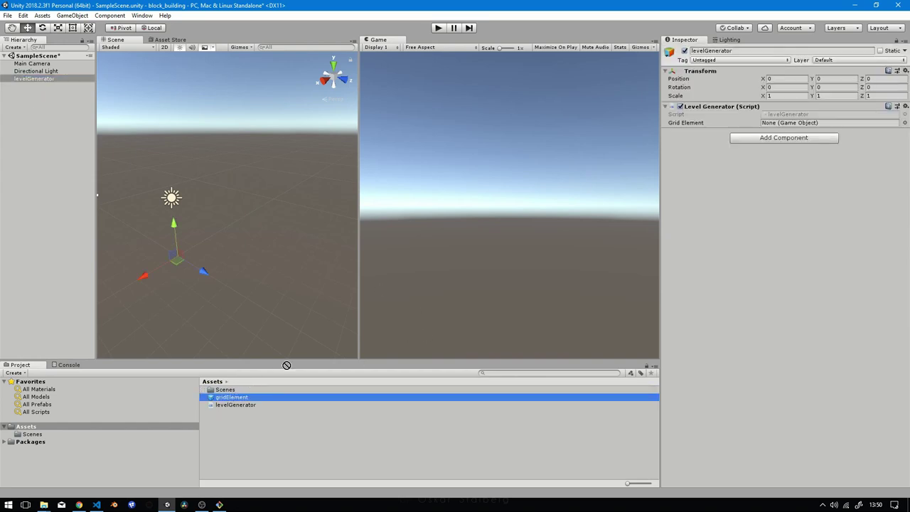
left_click_drag(224, 400, 781, 121)
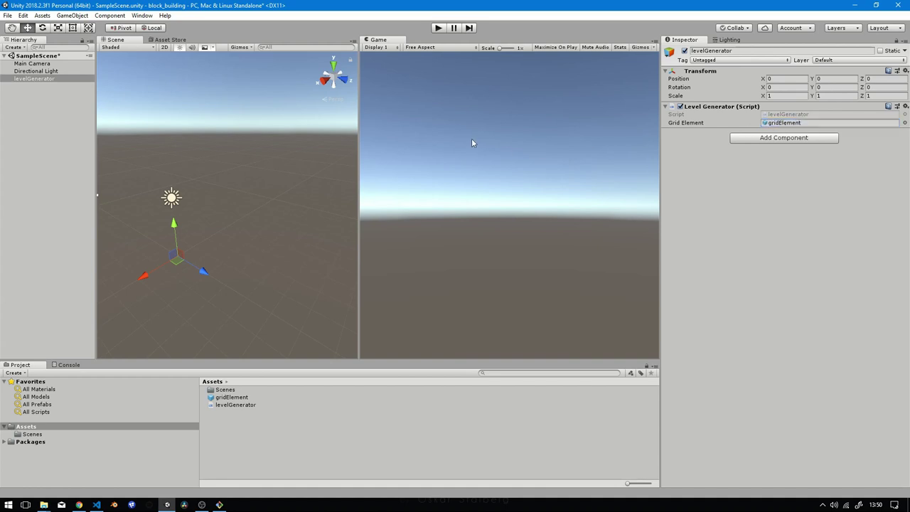
left_click(438, 28)
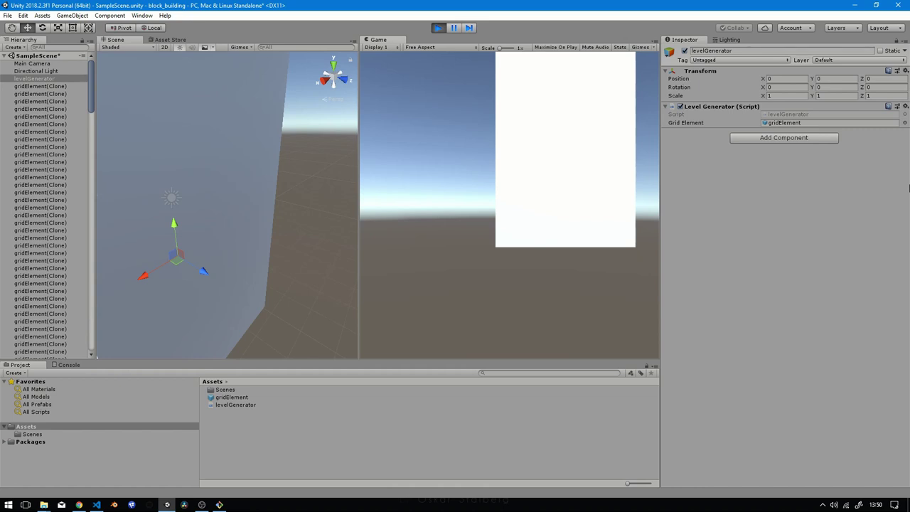
Orbit around the spawned gridElement clones, then stop Play mode with Ctrl+P.
left_click_drag(211, 241, 223, 249, "alt")
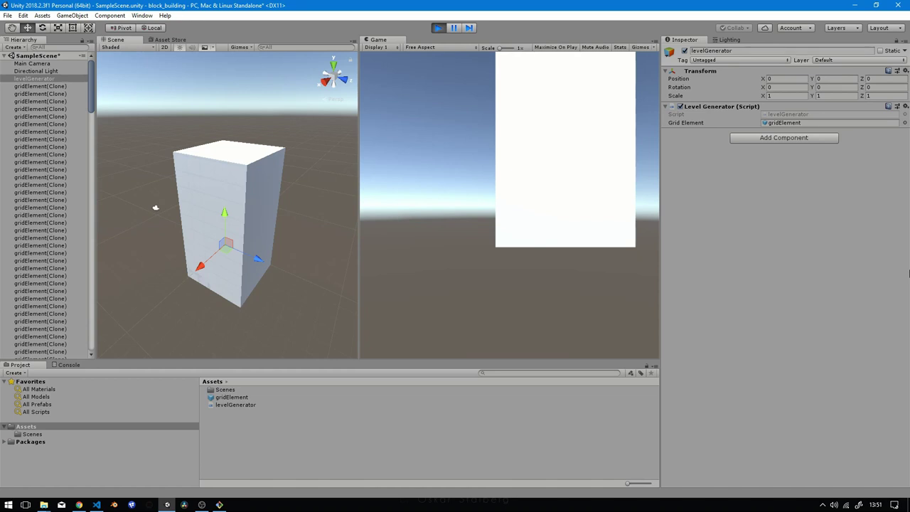
key("ctrl+p")
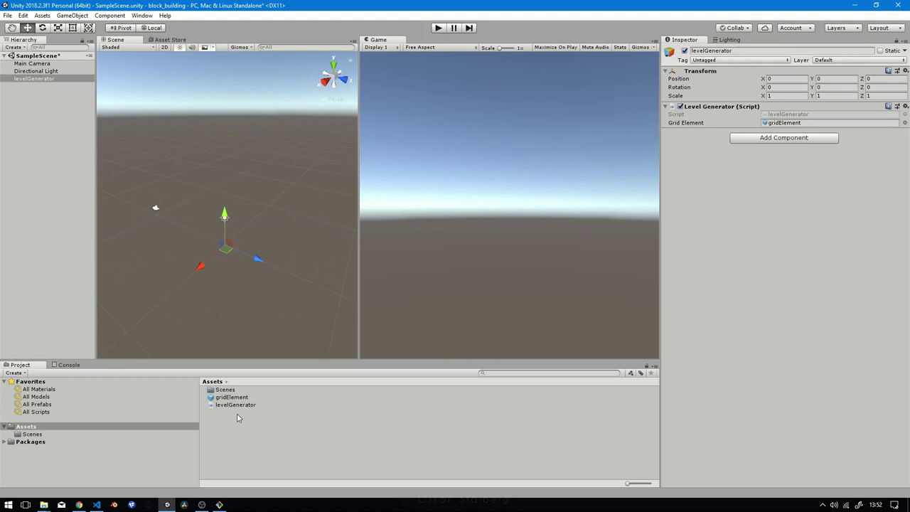
Create a new C# script named gridElement in the Assets folder.
right_click(245, 429)
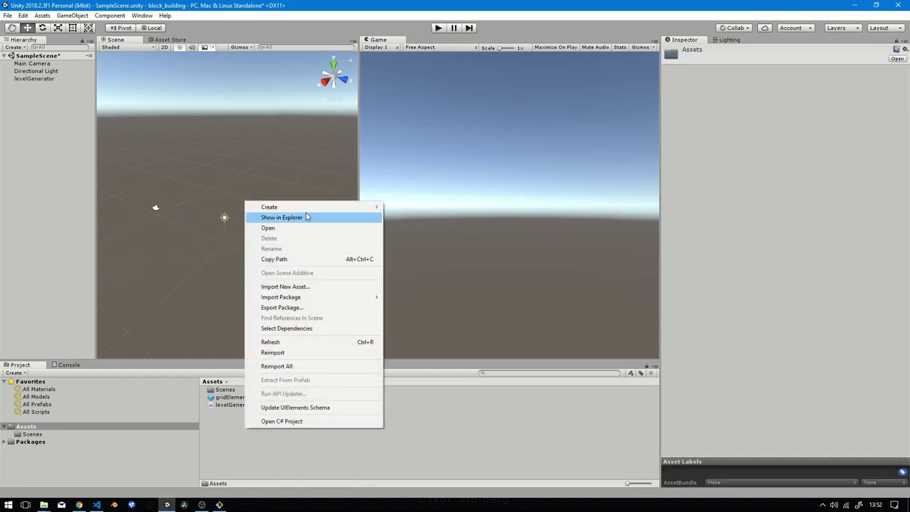
mouse_move(271, 206)
left_click(193, 190)
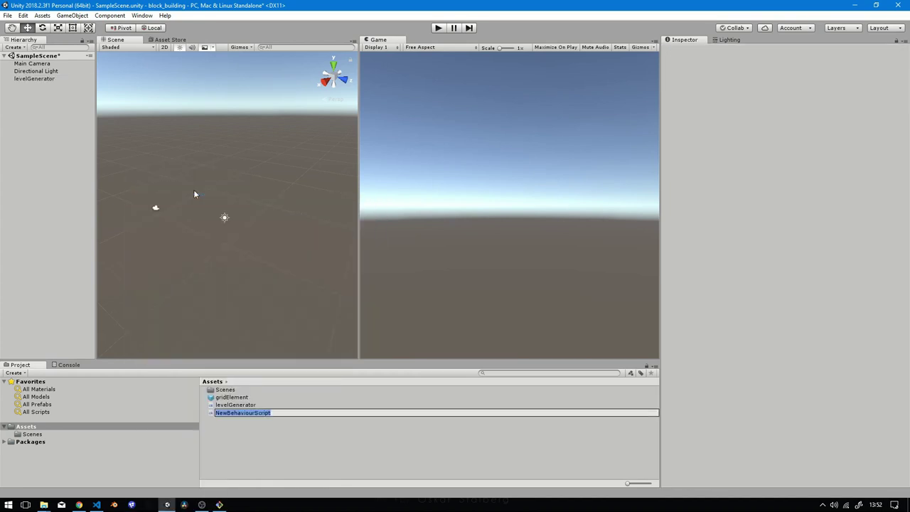
type("gridEleme")
type("nt")
key("Return")
Add the Grid Element script as a component on the gridElement prefab.
key("Up")
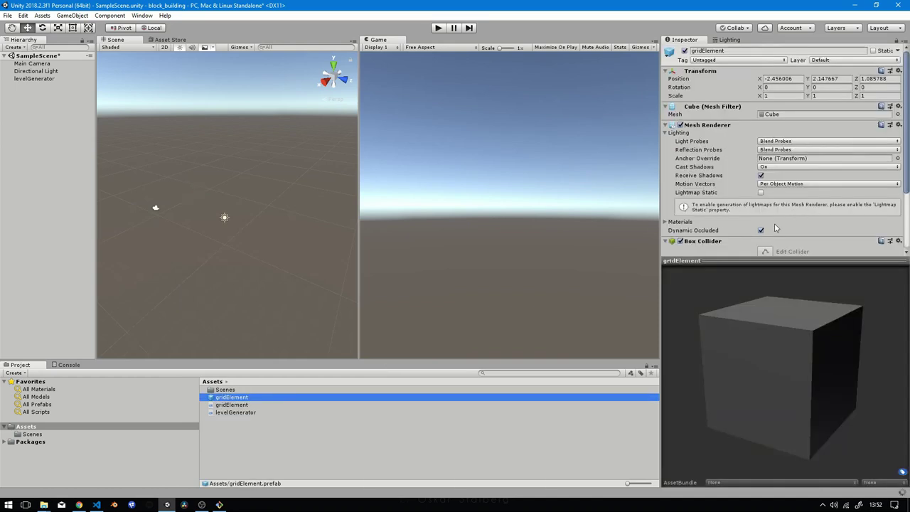
scroll(880, 169, "down", 3)
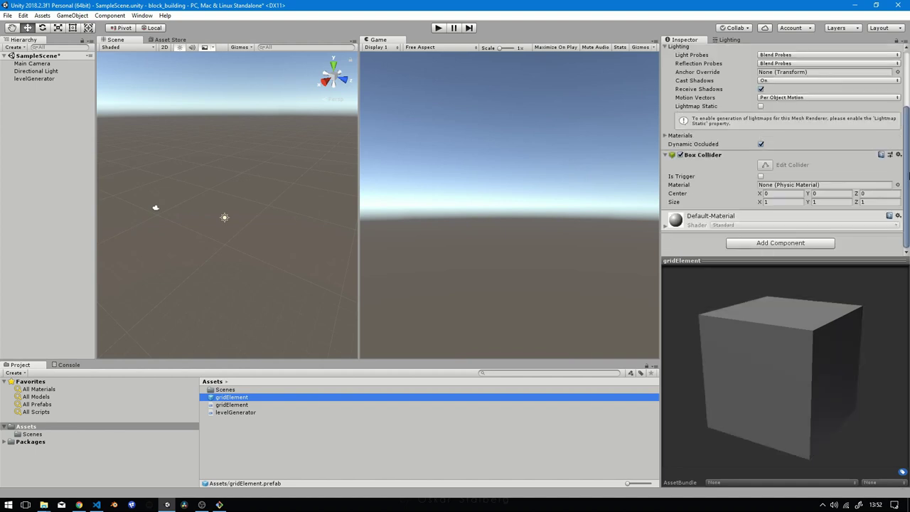
left_click(780, 244)
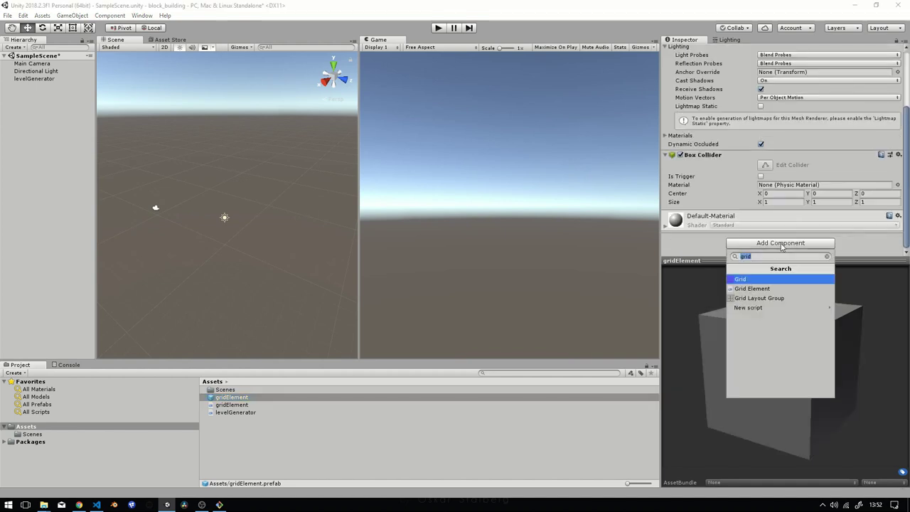
type("grid")
key("Down")
key("Return")
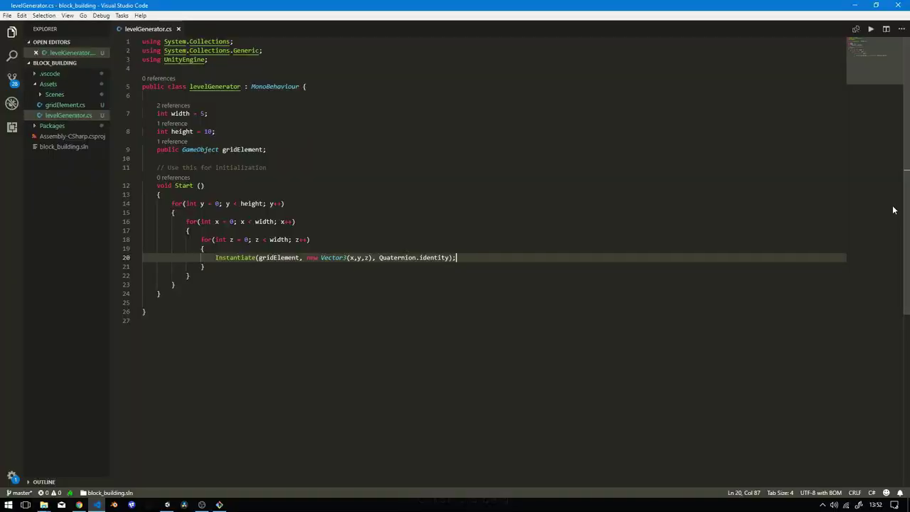
Change the line 9 field type from GameObject to gridElement.
left_click_drag(182, 149, 219, 149)
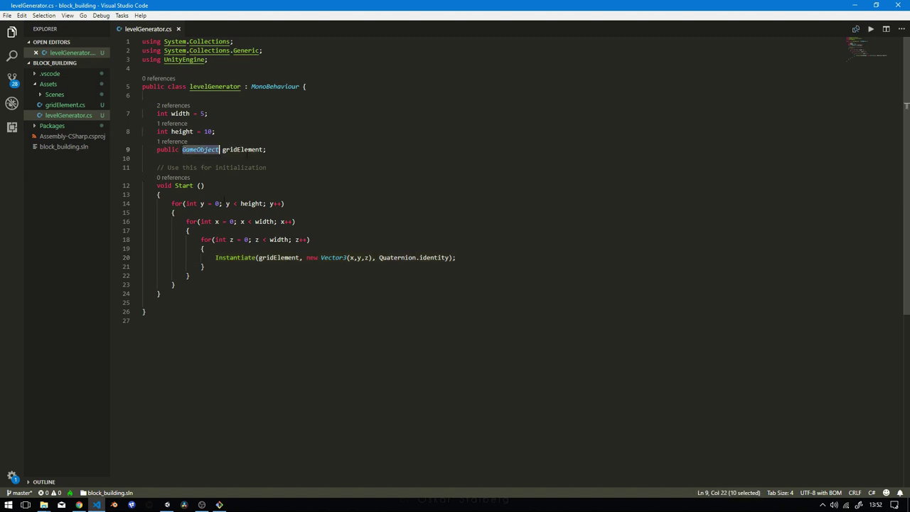
type("GridEle")
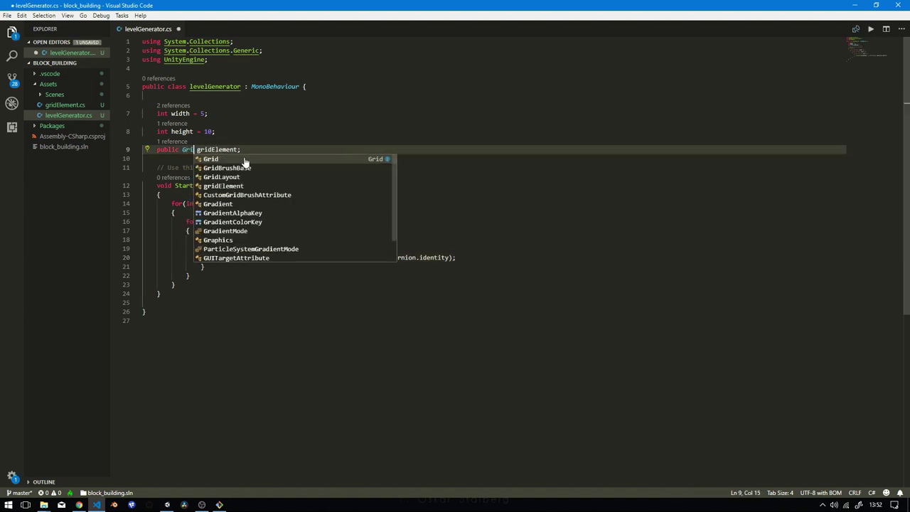
key("Return")
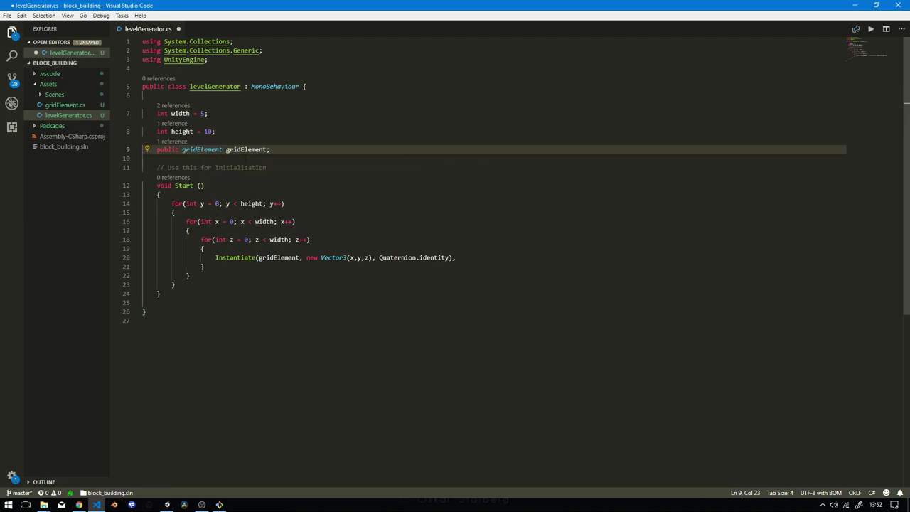
Assign the gridElement prefab to levelGenerator's Grid Element field in Unity and test-run the scene.
key("alt+Tab")
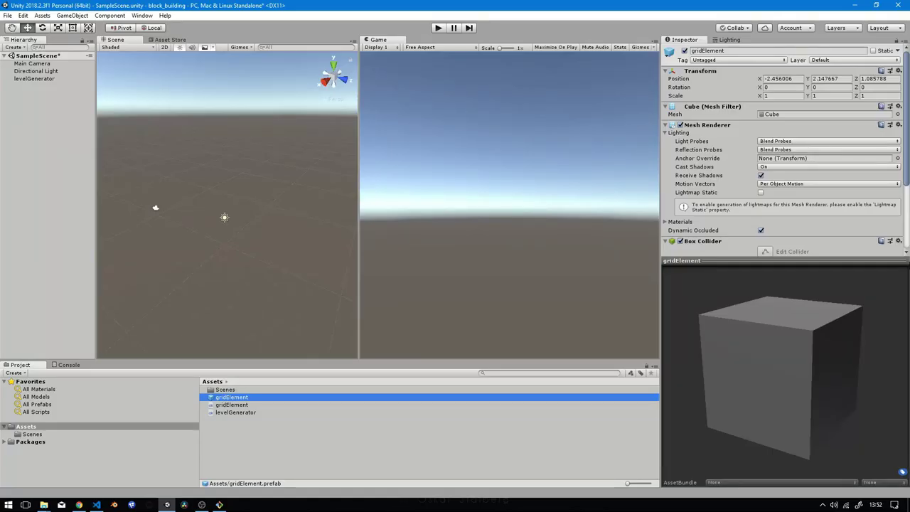
left_click(32, 79)
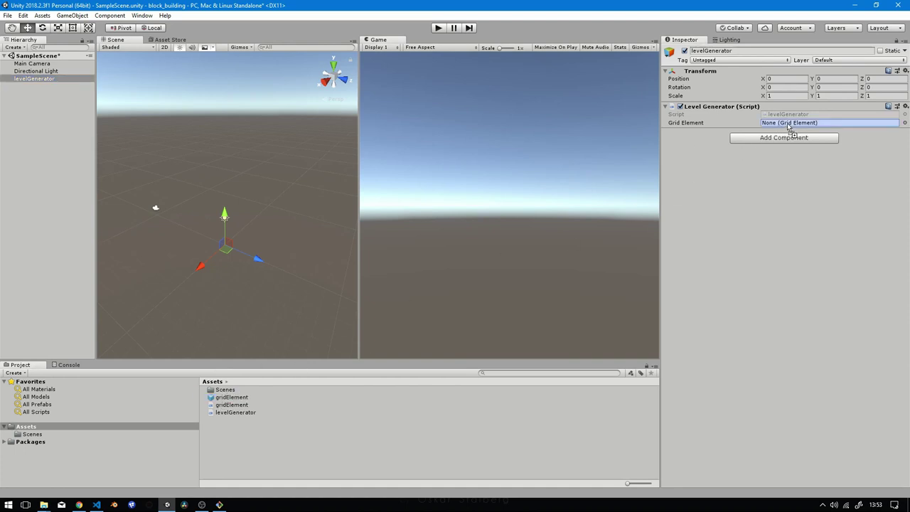
left_click_drag(225, 398, 788, 125)
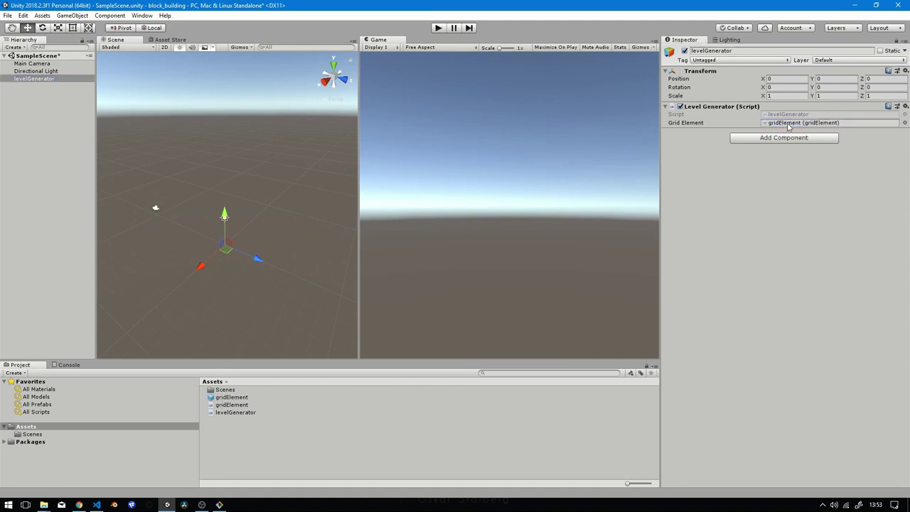
left_click(437, 30)
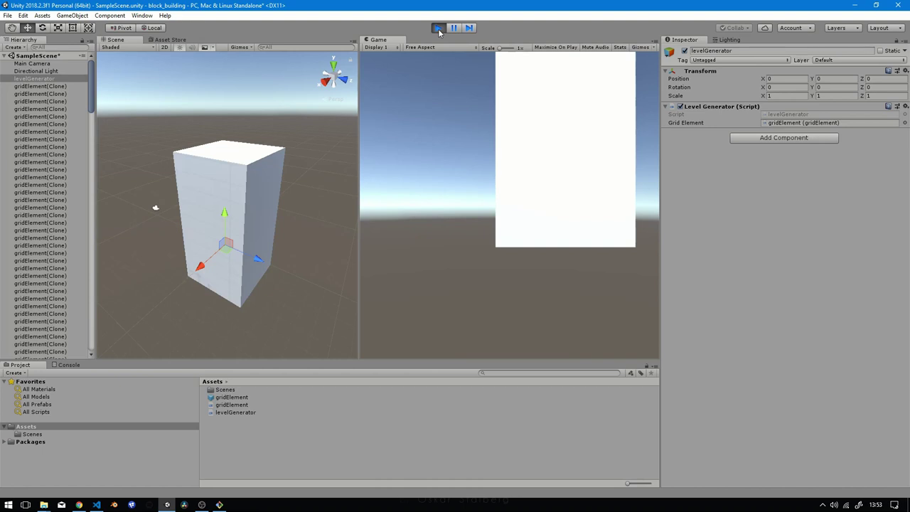
key("alt+Tab")
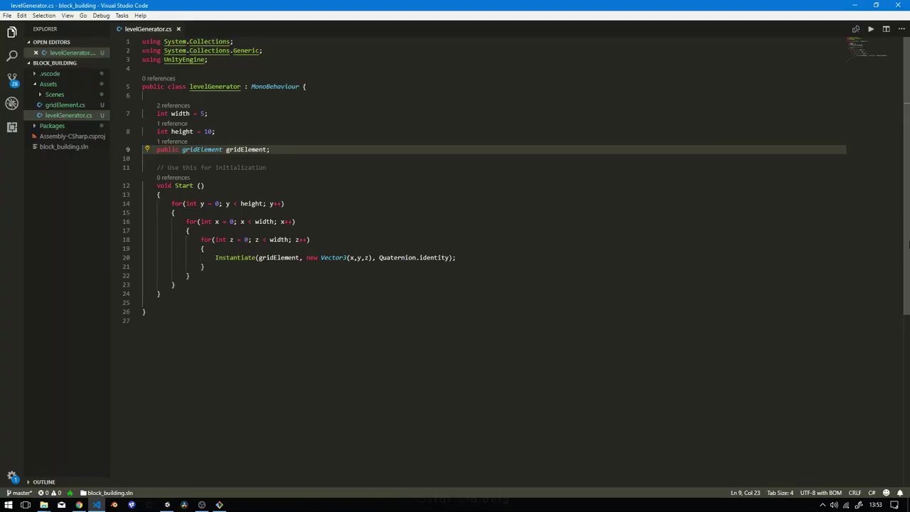
Add a 'public gridElement[] gridElements;' field on line 10 and save.
left_click(295, 151)
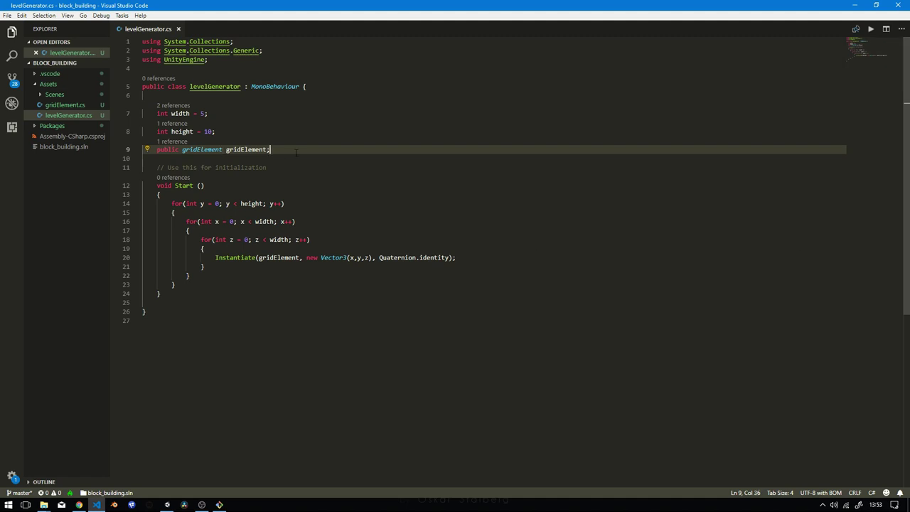
key("Return")
type("publ")
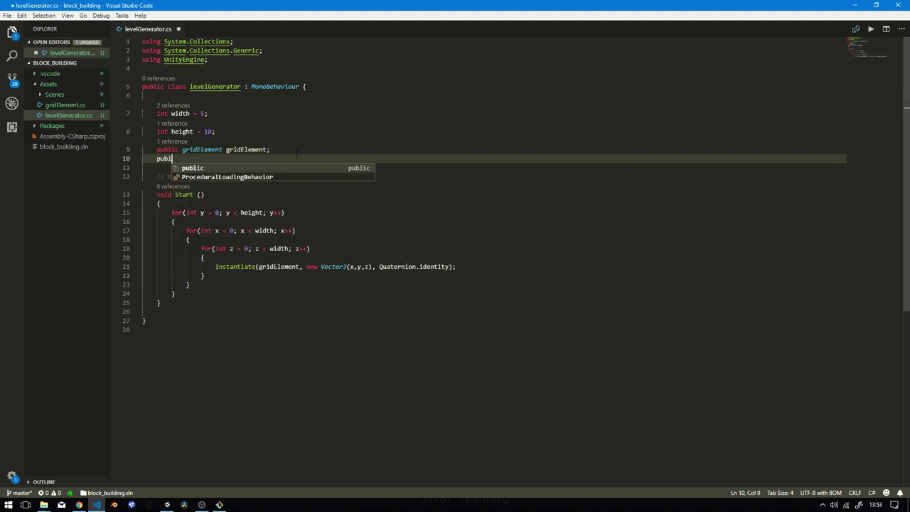
type("ic grid")
key("Tab")
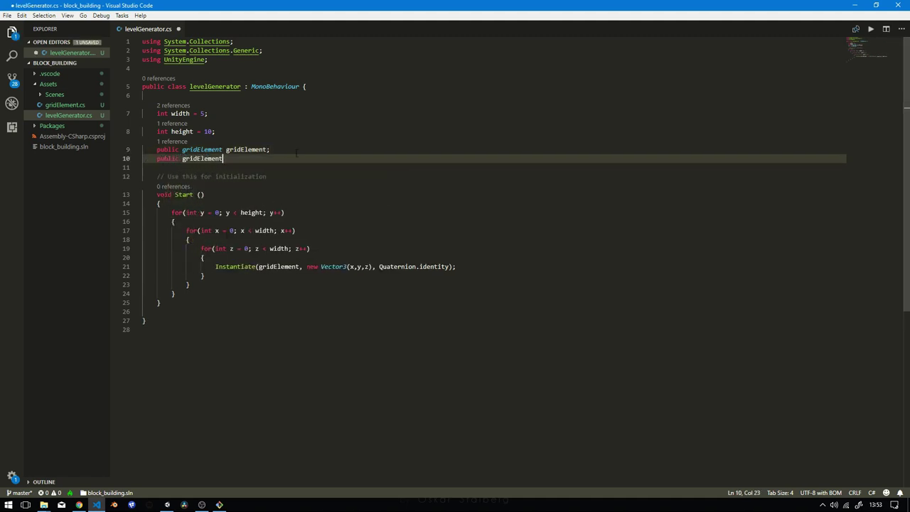
type("[] g")
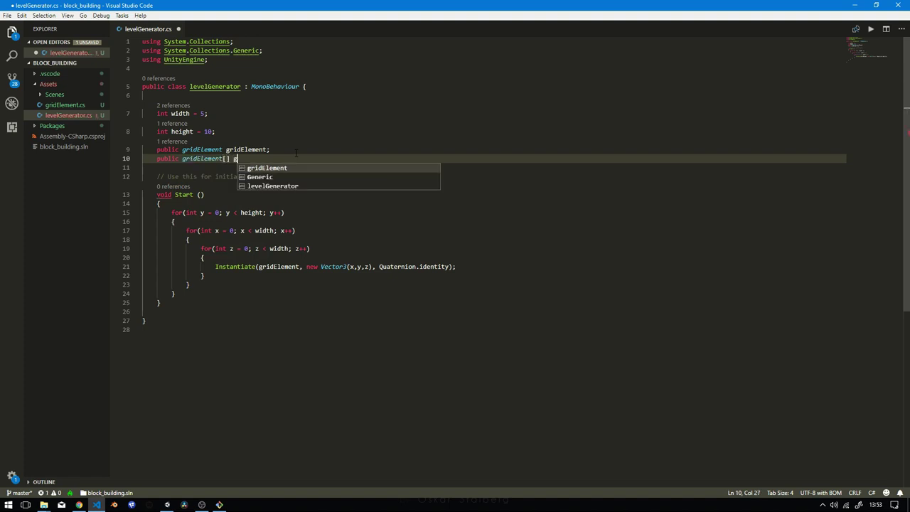
type("ridEl")
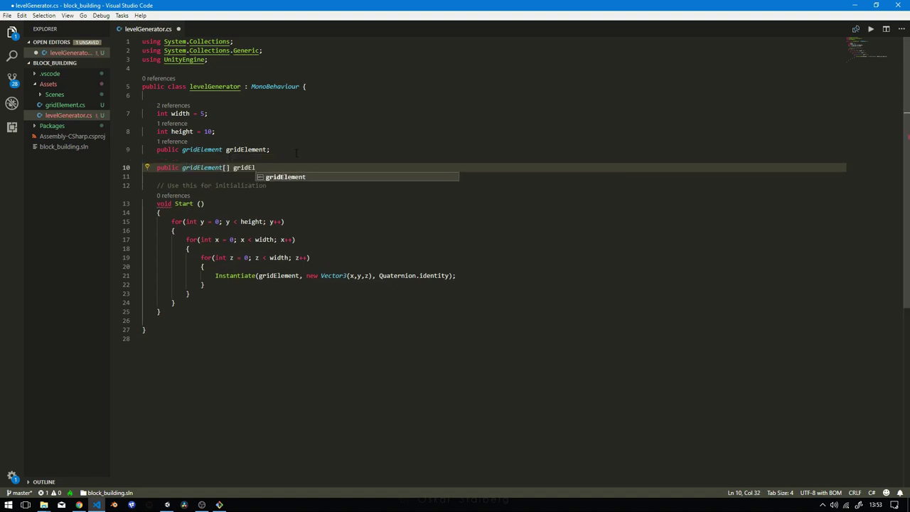
type("ements;")
key("ctrl+s")
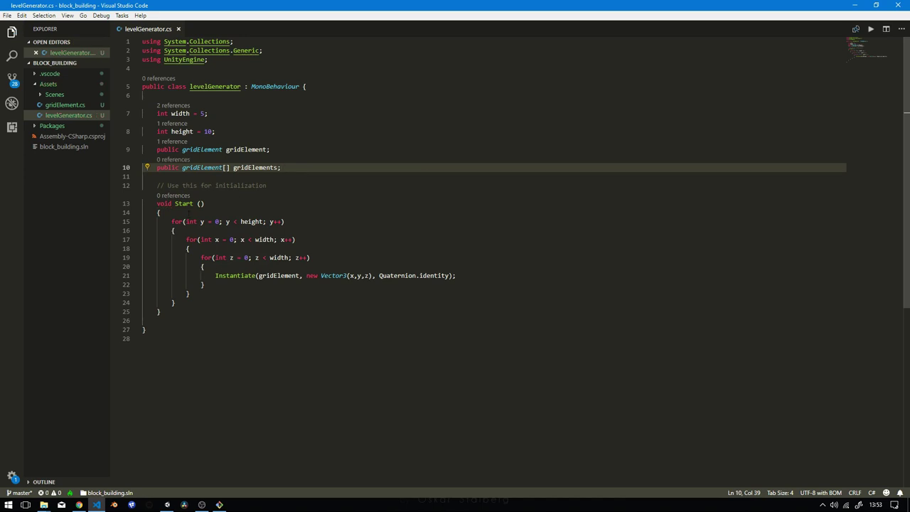
Inside Start, begin an assignment 'gridElements = gridElement[];'.
left_click(191, 212)
key("Return")
key("Return")
key("Up")
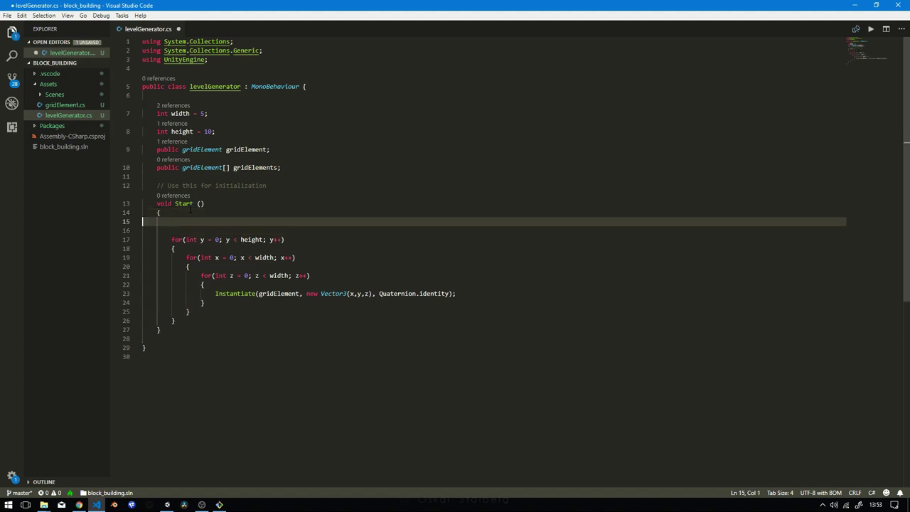
key("Tab")
type("g")
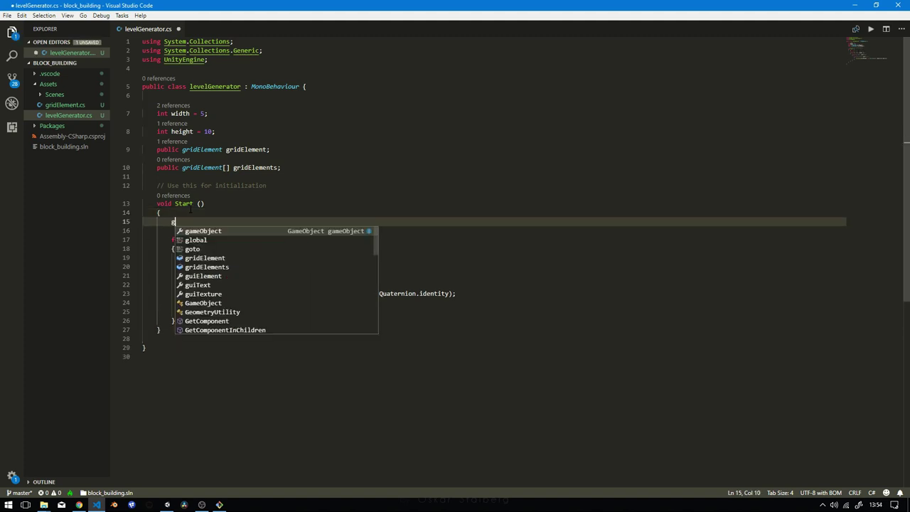
type("ridE")
key("Down")
key("Tab")
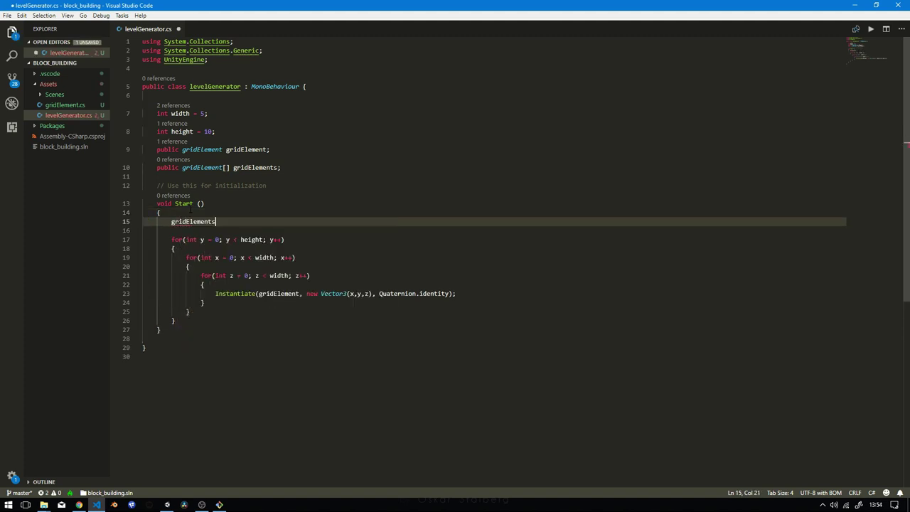
key("BackSpace")
type("= g")
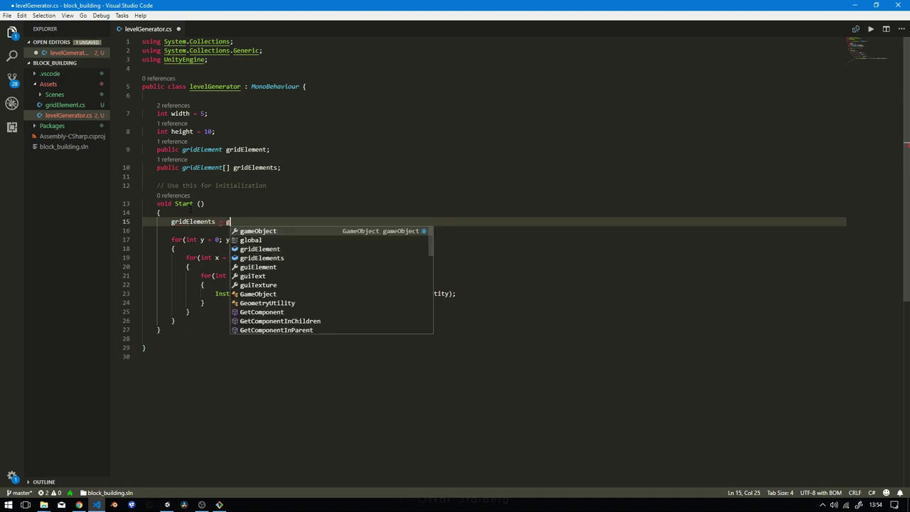
type("ridE")
key("Tab")
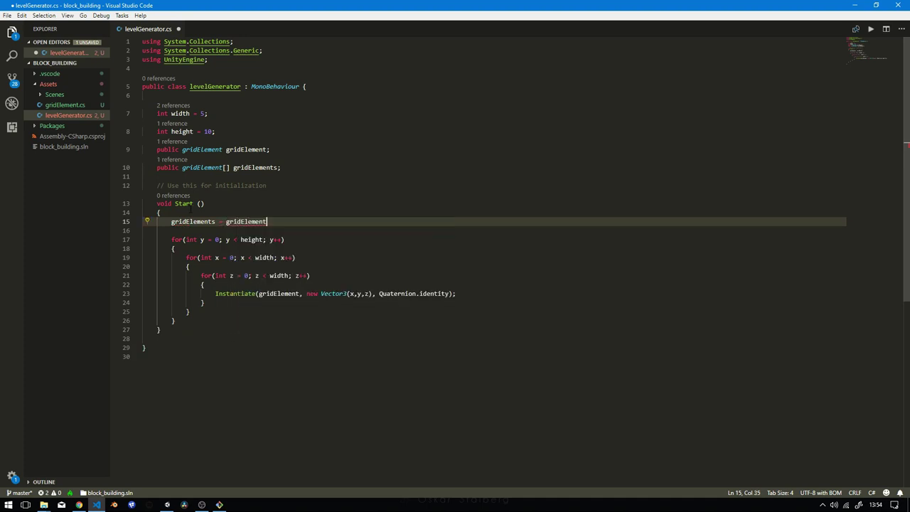
type("[];")
Complete it as new gridElement[width * width * height].
key("Left")
key("Left")
type("width")
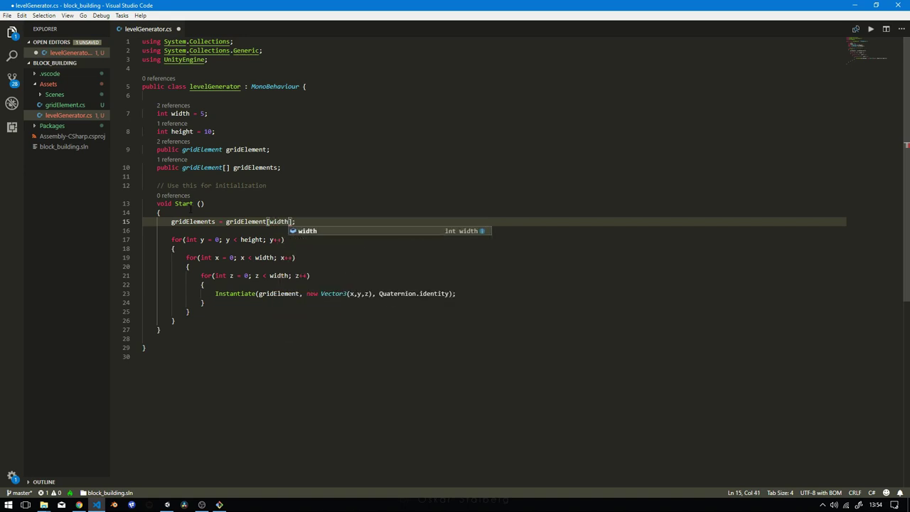
type(" * width * ")
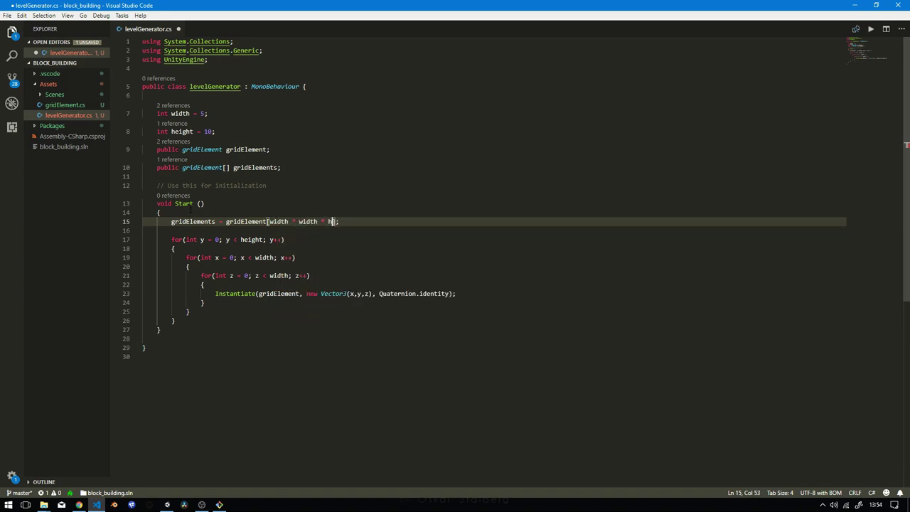
type("height")
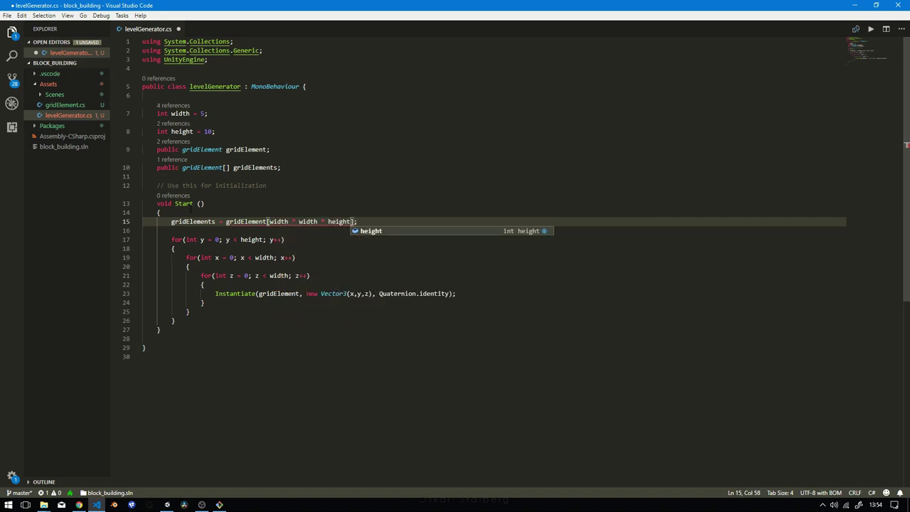
key("Left")
key("Left")
key("Left")
key("Left")
key("Left")
key("Left")
key("Left")
key("Left")
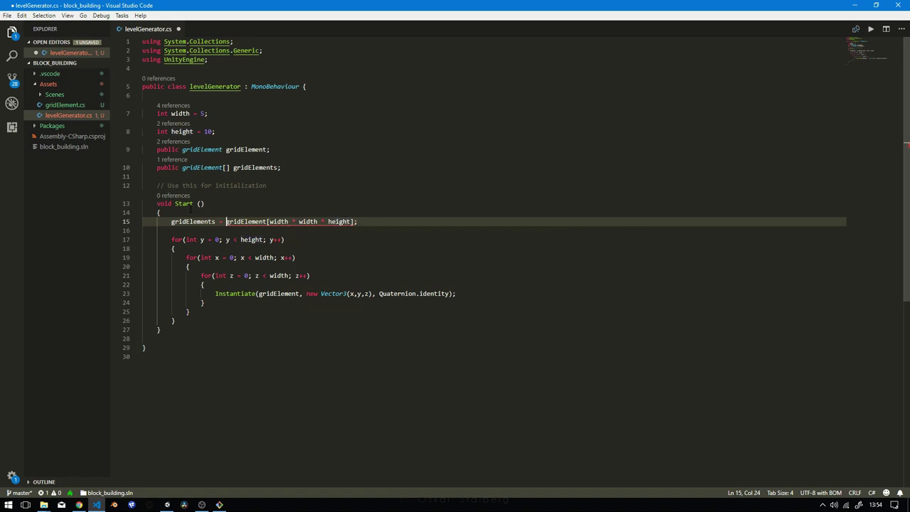
type("new")
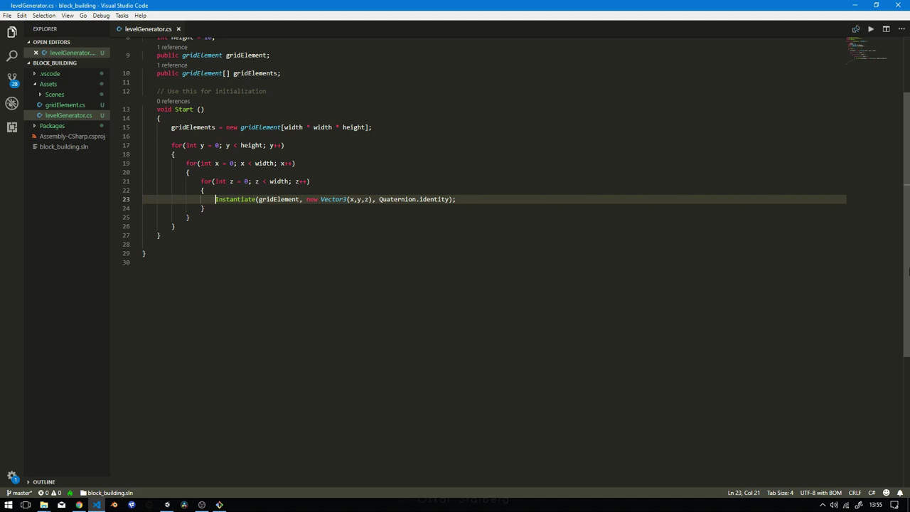
Finish the Instantiate line, store each instance in gridElements[x+width*(z+width*y)], and save.
type("gridElement")
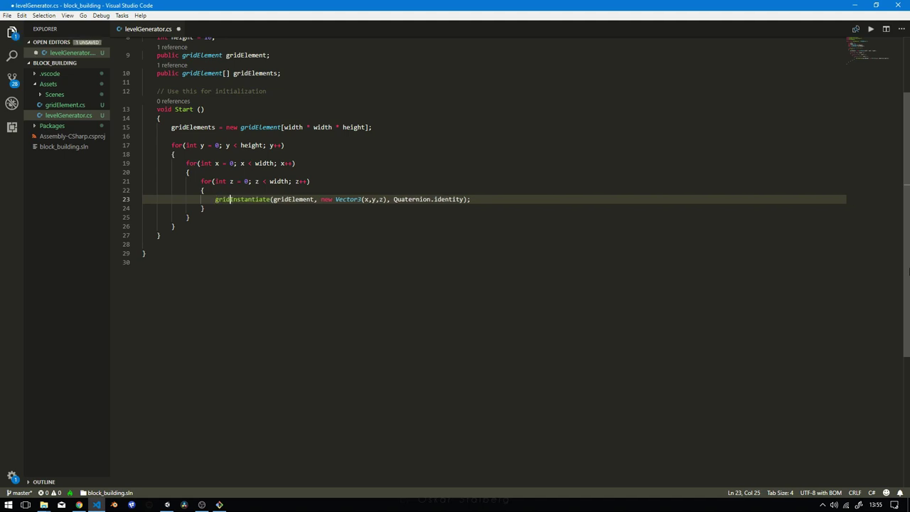
type(" grid")
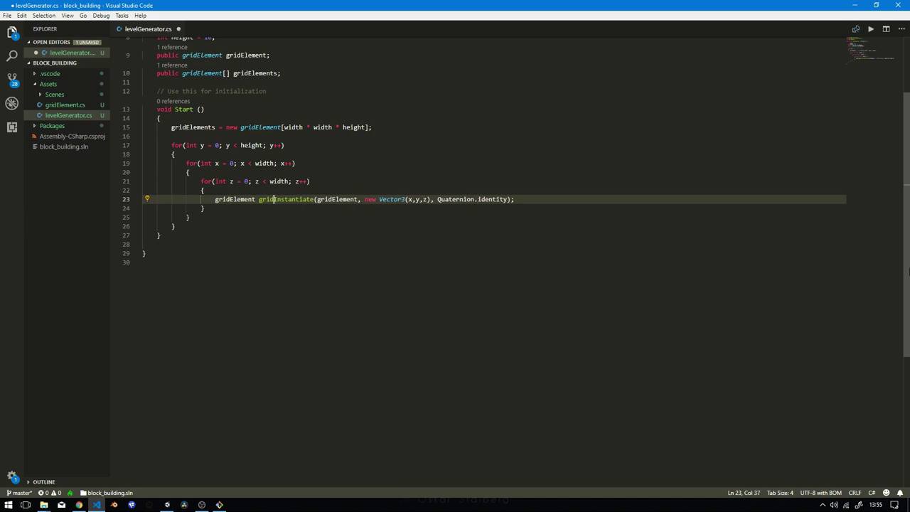
type("ElementInstan")
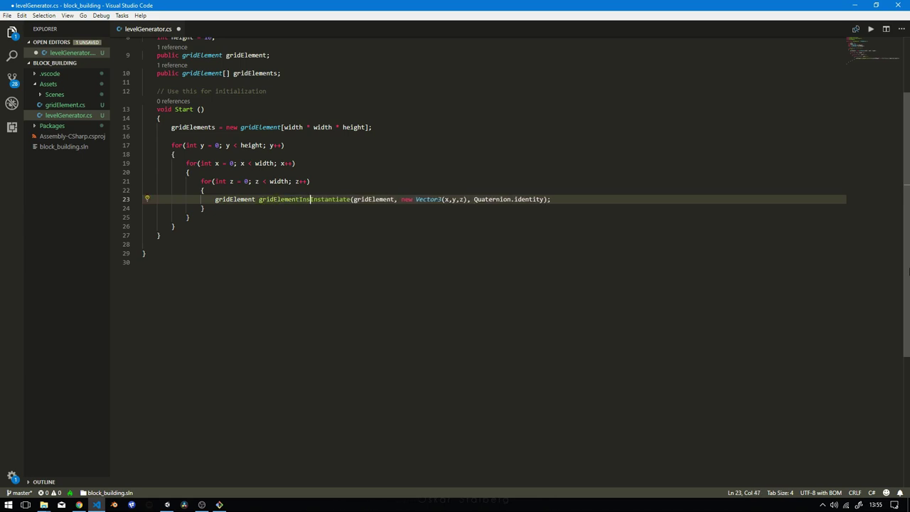
type("ce = Instantiate(gridElement,")
key("ctrl+s")
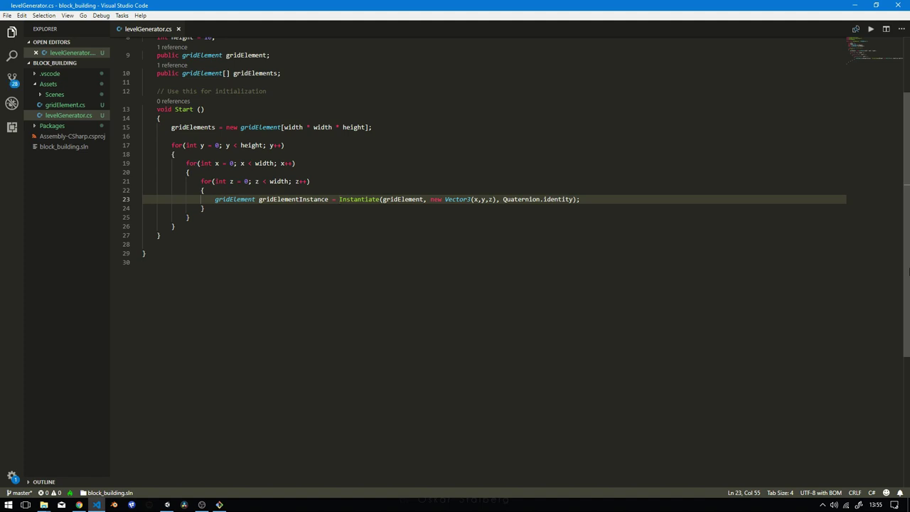
left_click(645, 202)
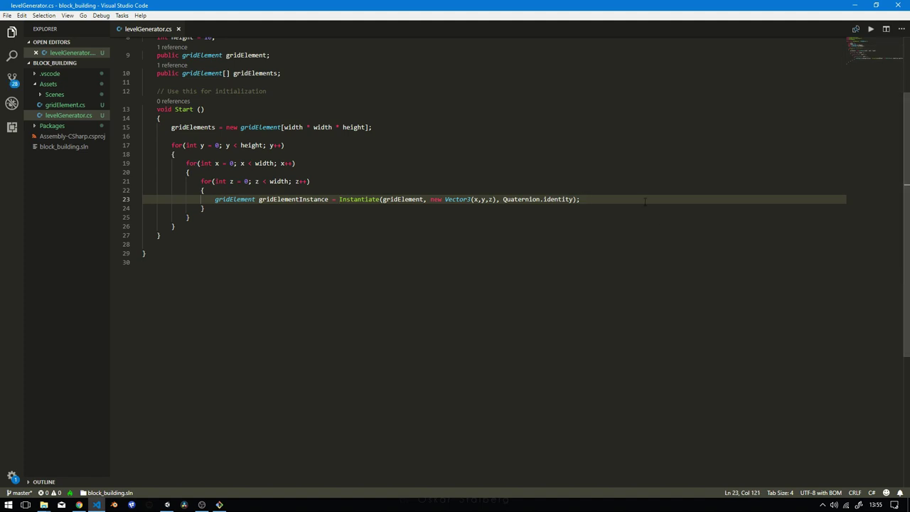
key("Return")
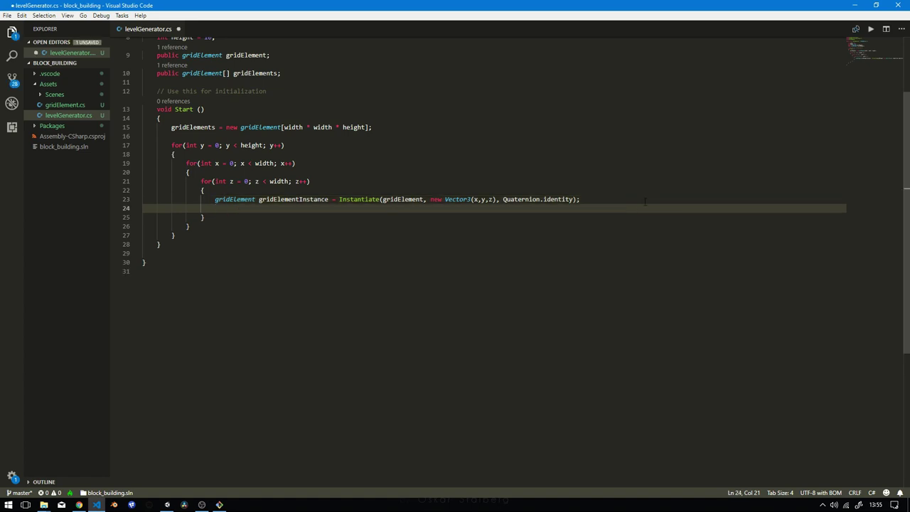
type("gridElements")
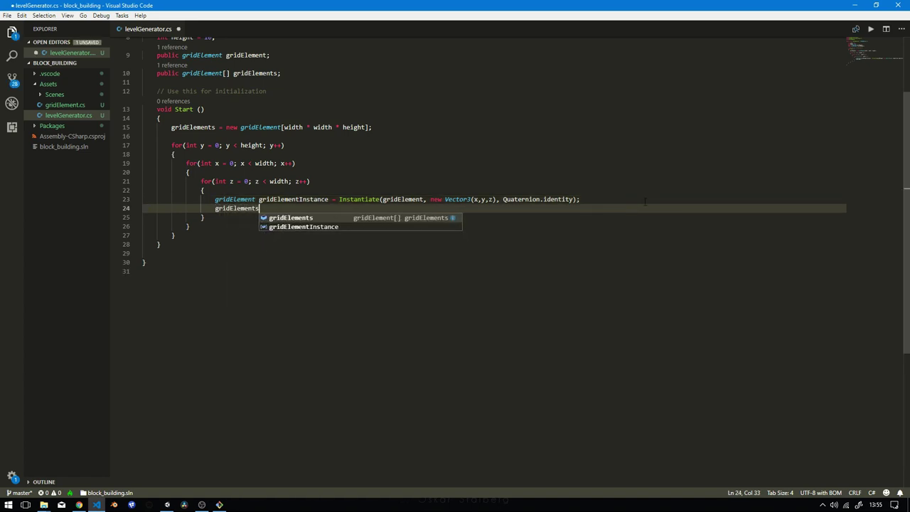
type("[")
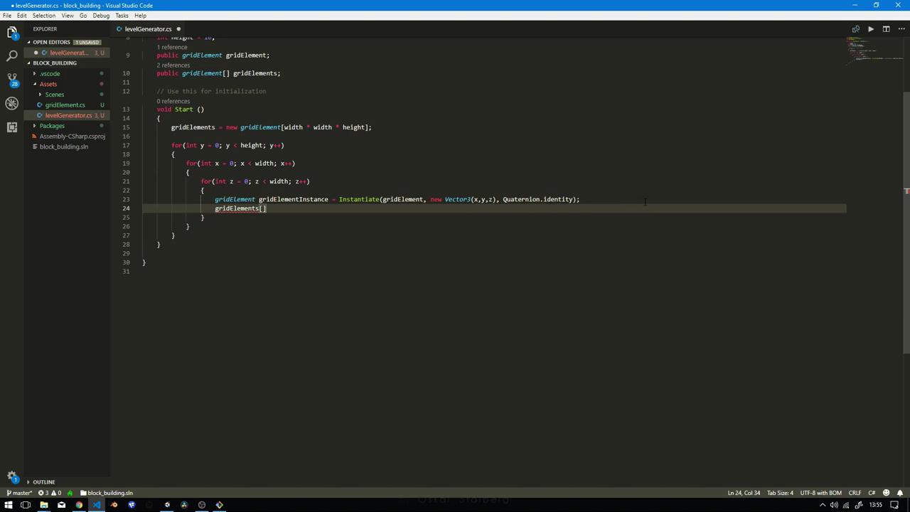
type("x*")
type("width")
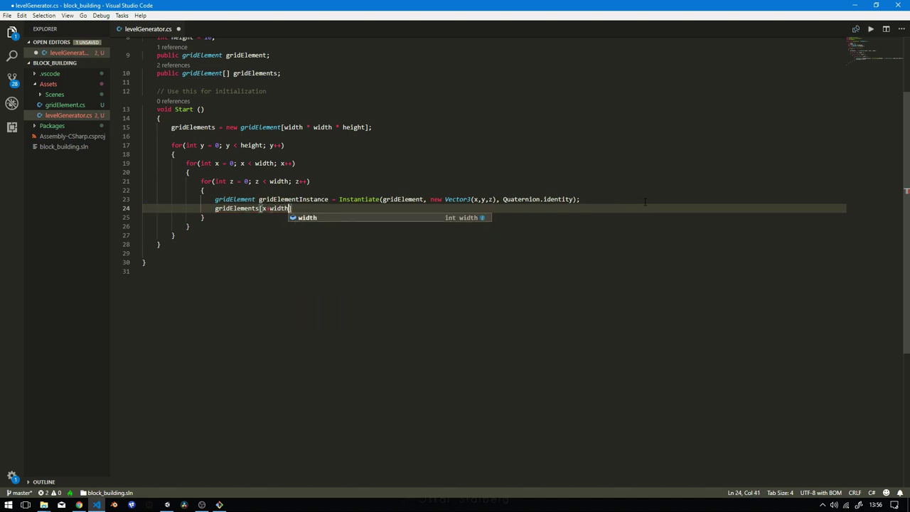
type("*(z")
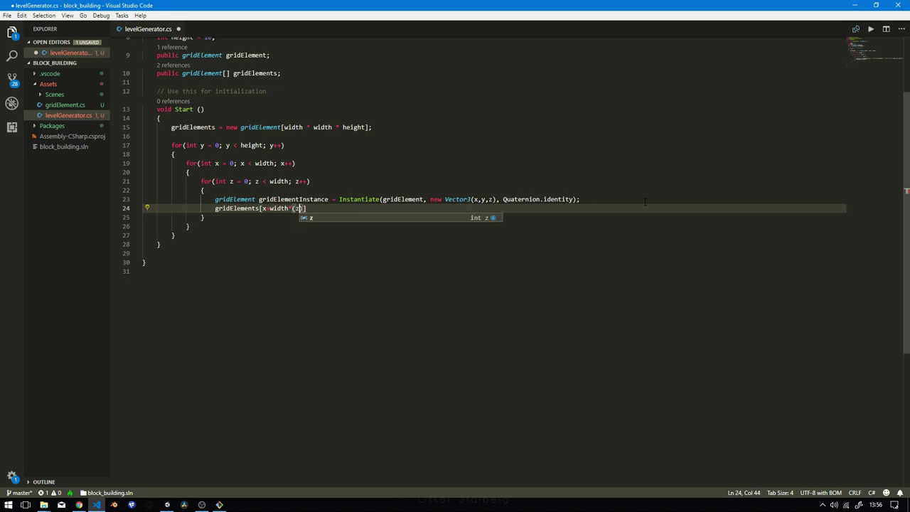
type("*")
type("wid")
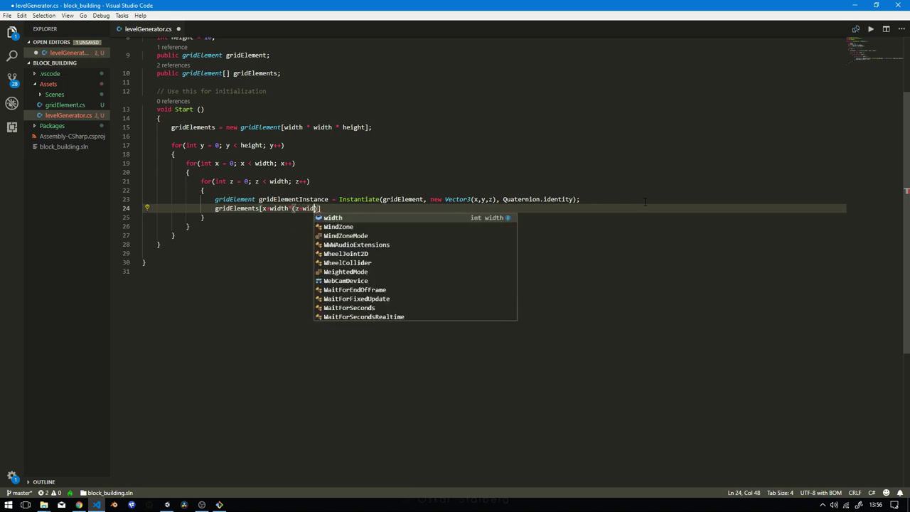
type("th*y)")
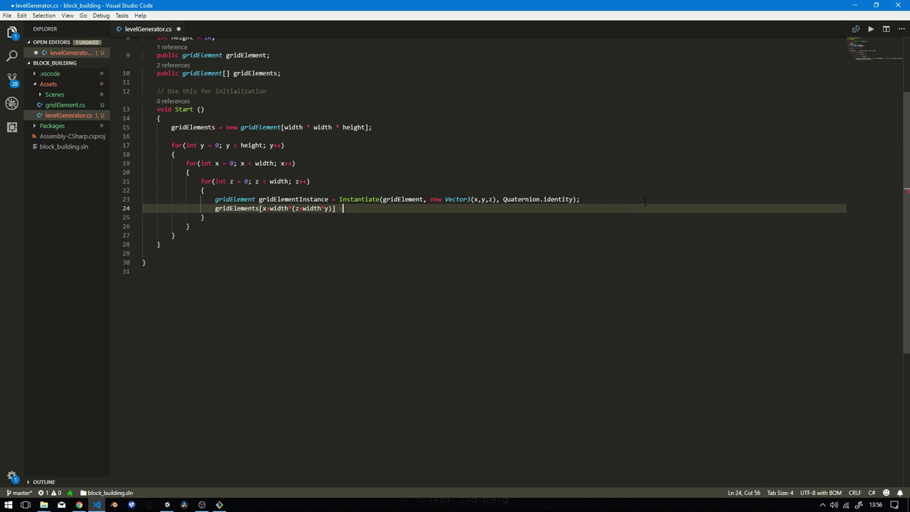
type("   grid")
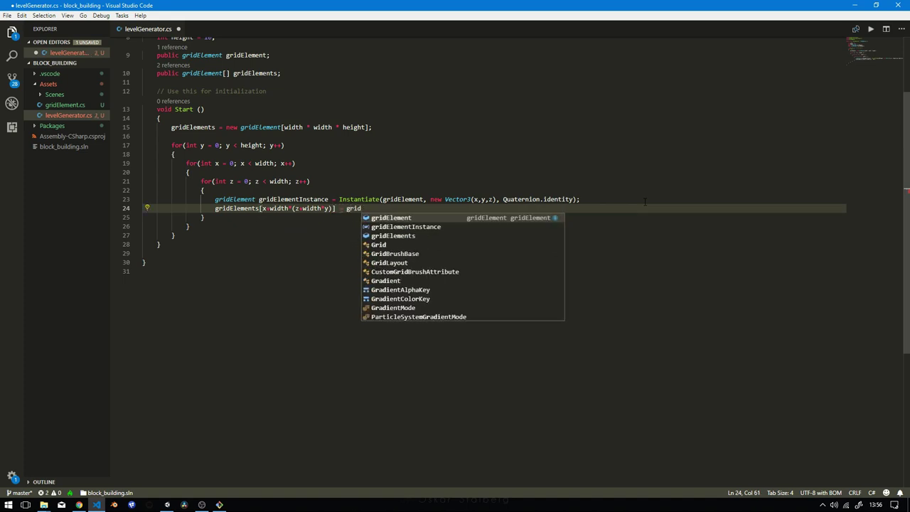
key("Down")
key("Tab")
type(";")
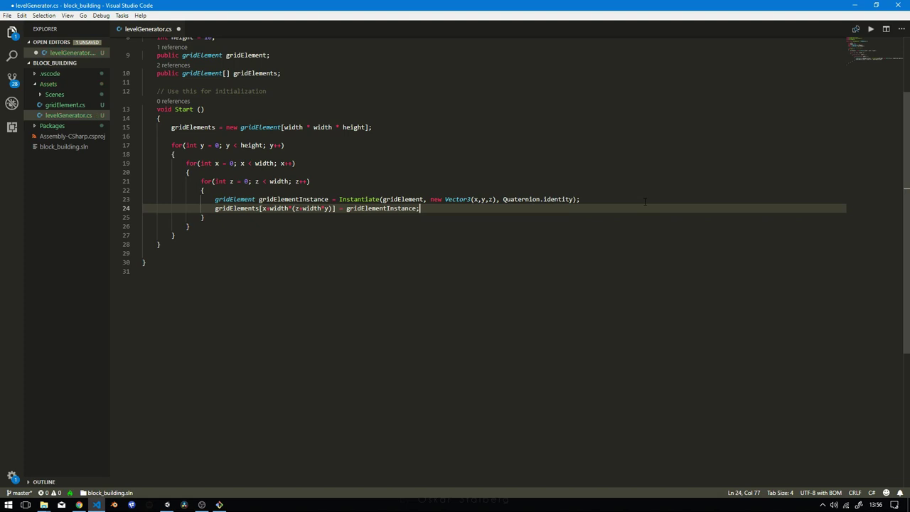
key("ctrl+s")
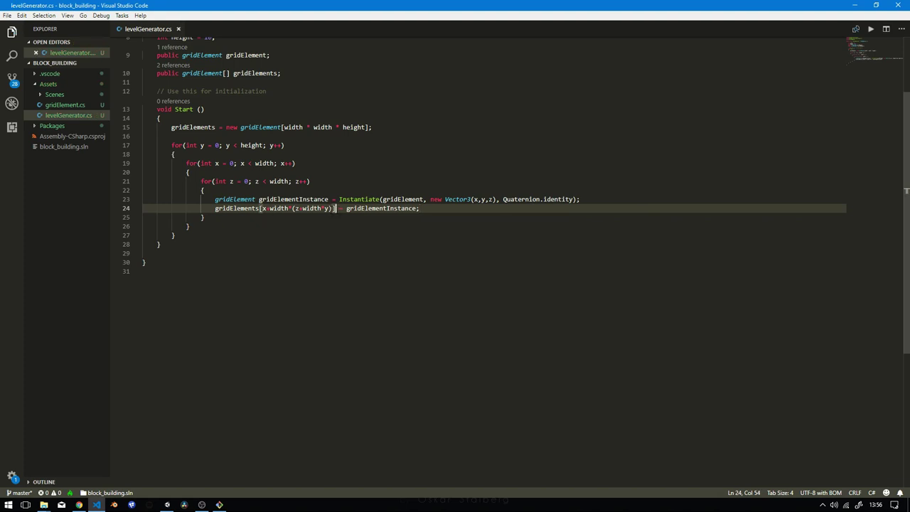
left_click_drag(335, 209, 259, 209)
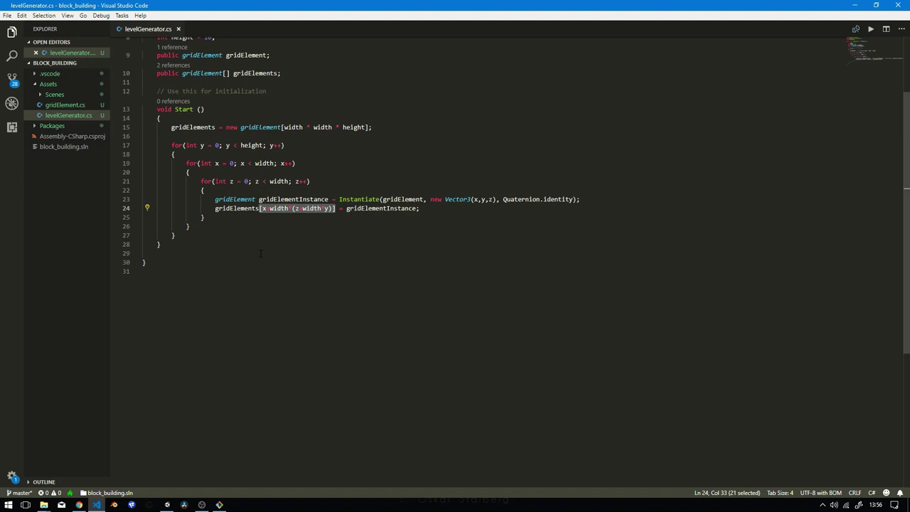
key("alt+Tab")
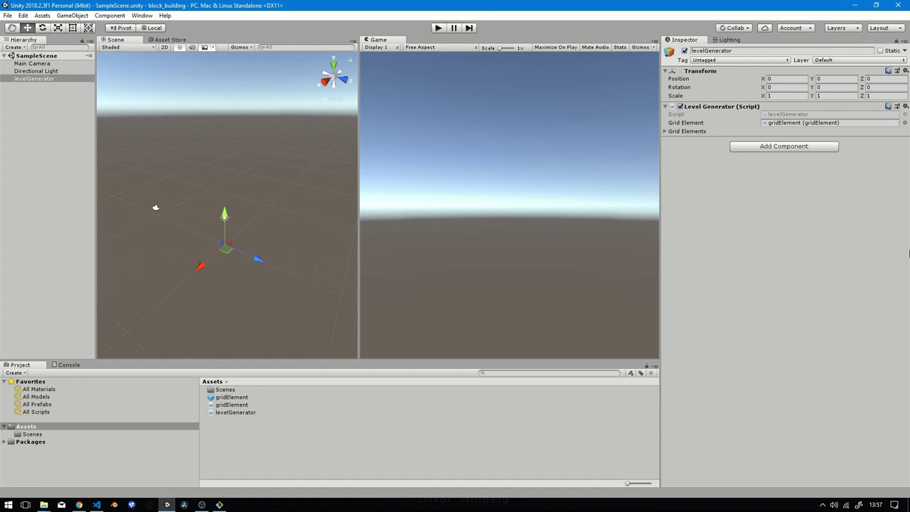
Play the scene and verify levelGenerator's Grid Elements array holds 250 clones, checking the Console.
left_click(440, 29)
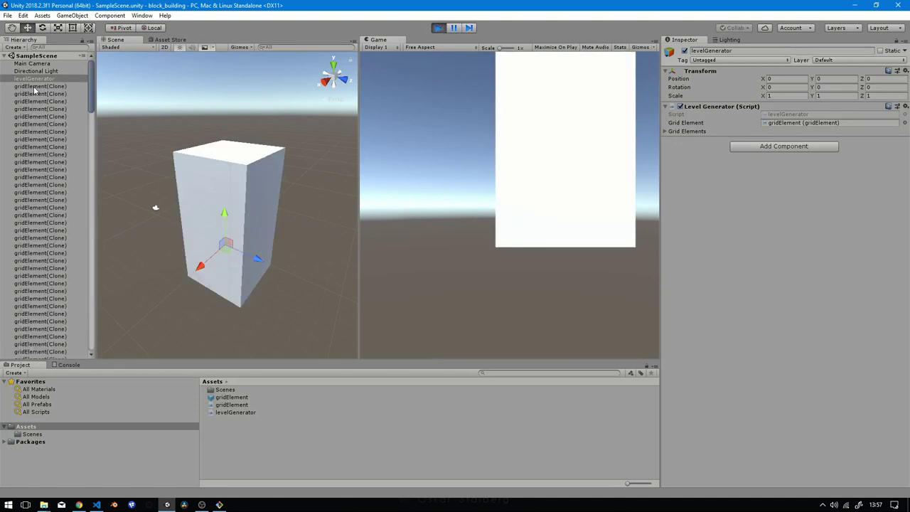
left_click(34, 87)
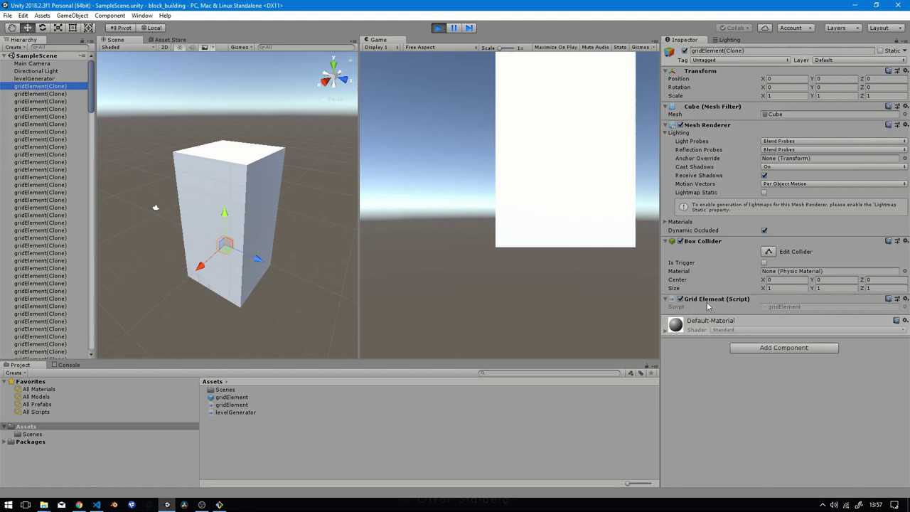
left_click(34, 79)
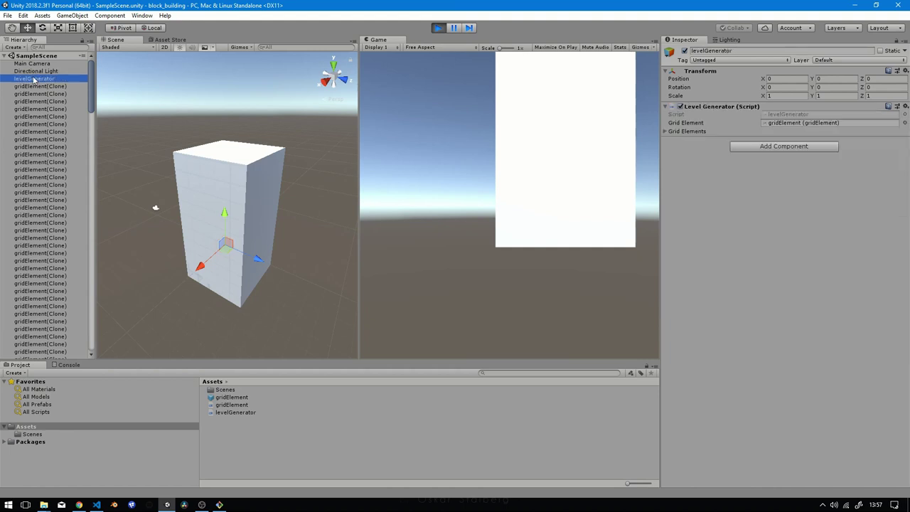
left_click(666, 131)
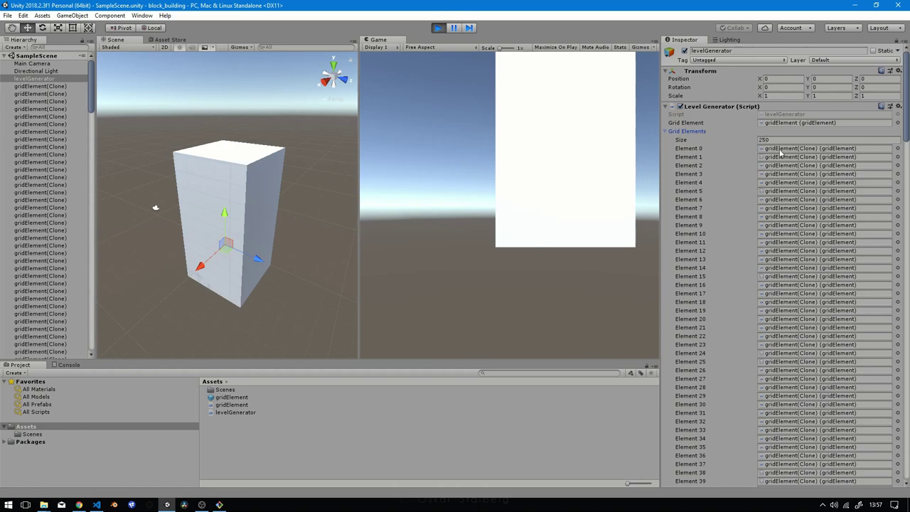
left_click_drag(908, 114, 908, 476)
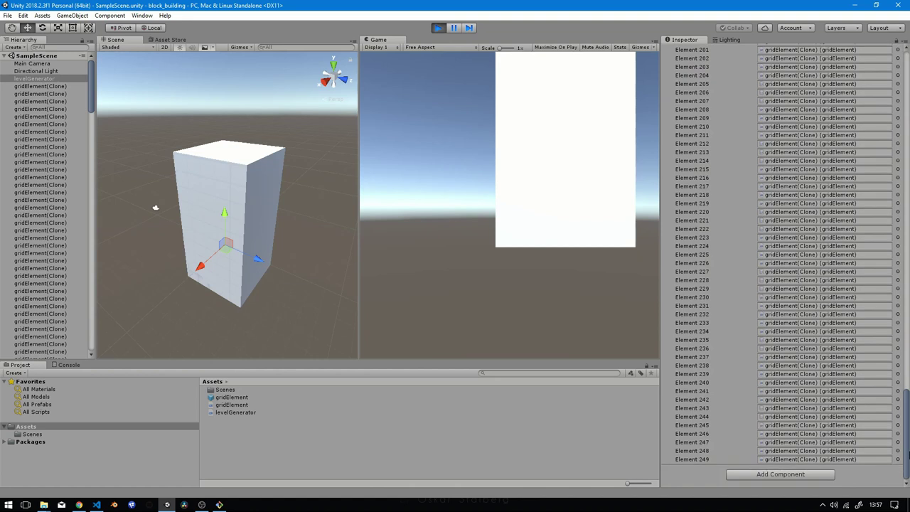
left_click(54, 368)
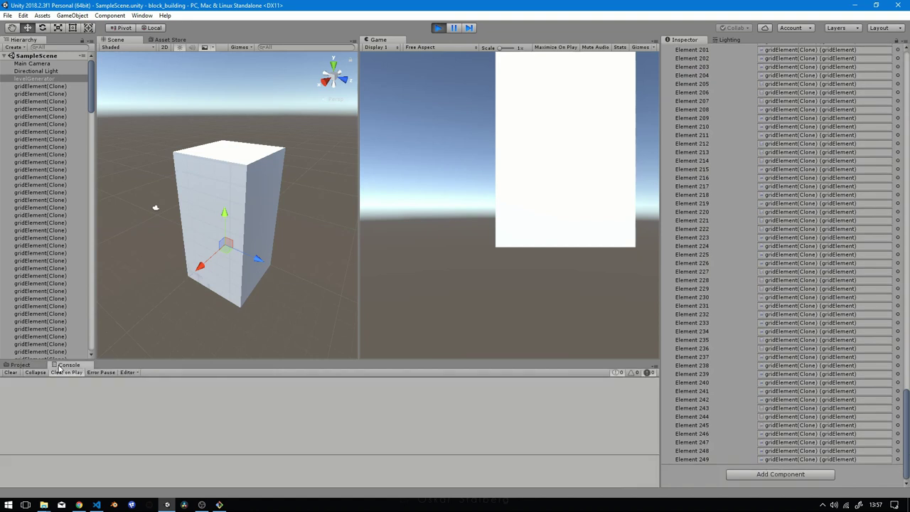
left_click(22, 364)
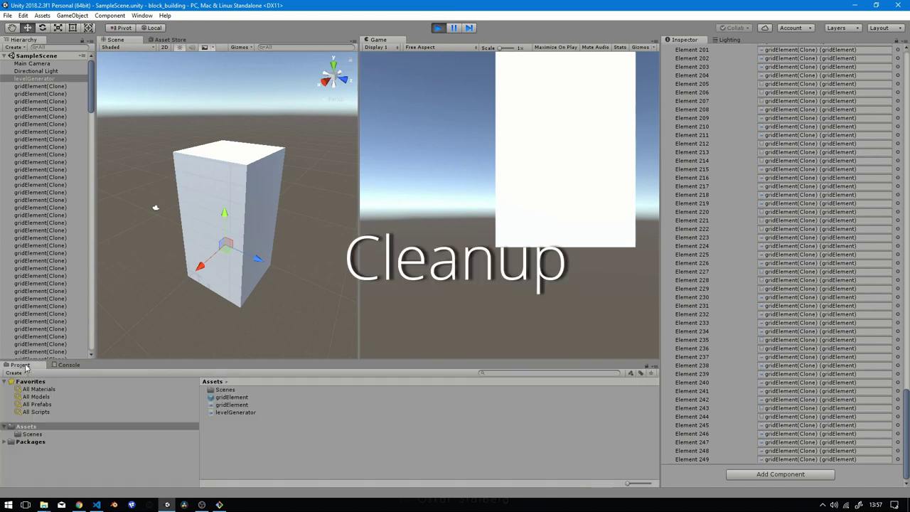
Stop play mode and create Scripts and Prefabs folders in Assets.
left_click(93, 93)
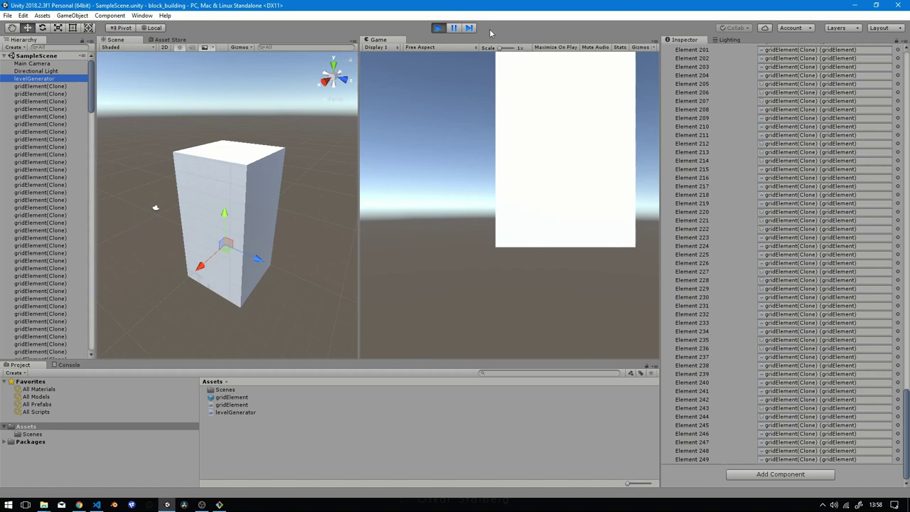
left_click(438, 28)
left_click(294, 431)
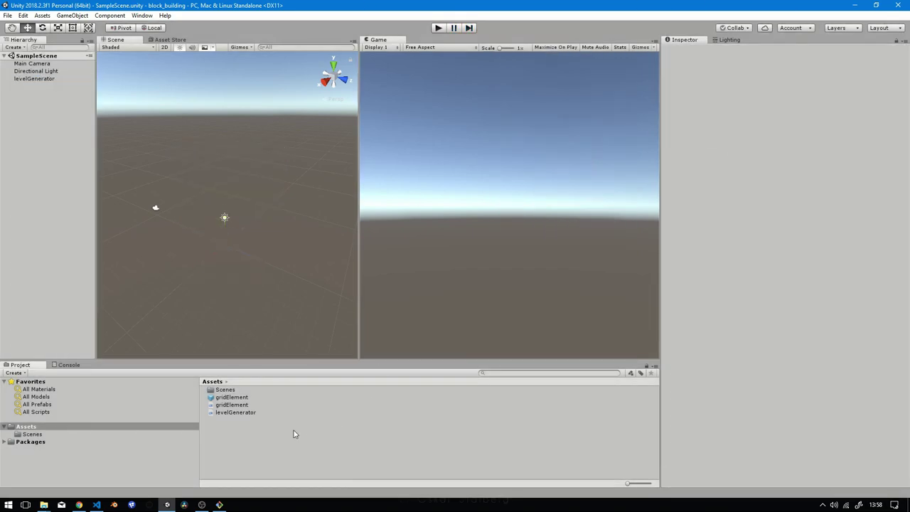
right_click(294, 430)
mouse_move(308, 210)
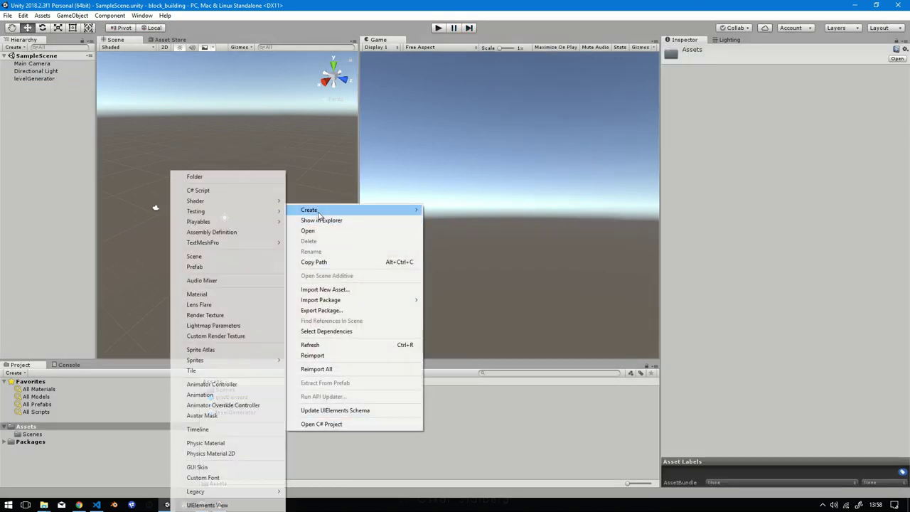
left_click(239, 178)
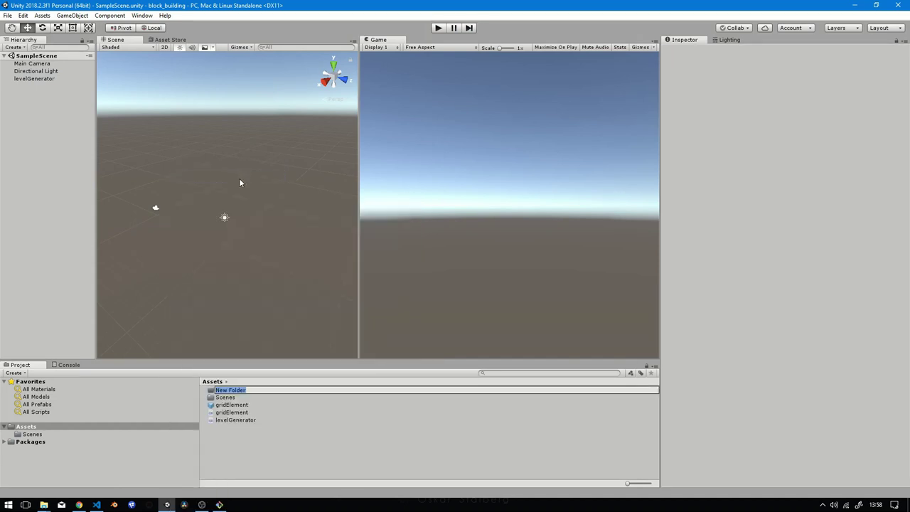
type("Script")
type("s")
key("Return")
right_click(272, 444)
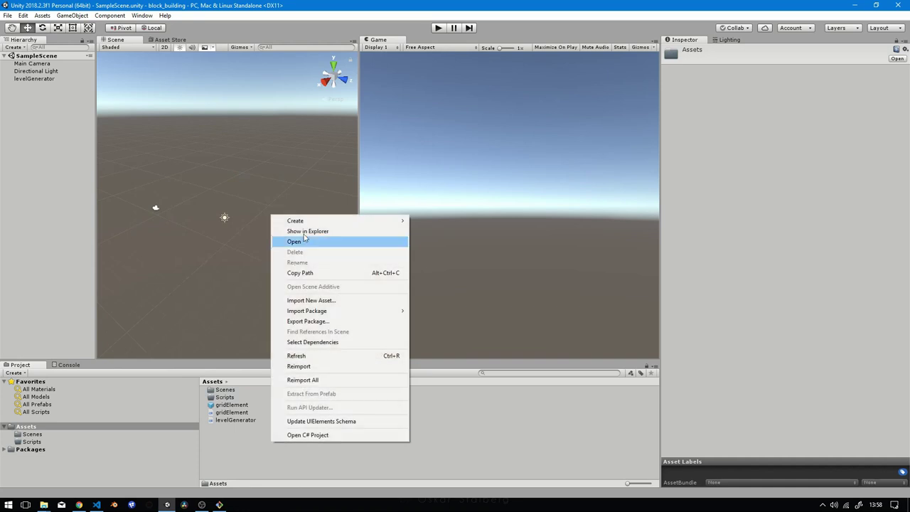
mouse_move(306, 222)
left_click(239, 178)
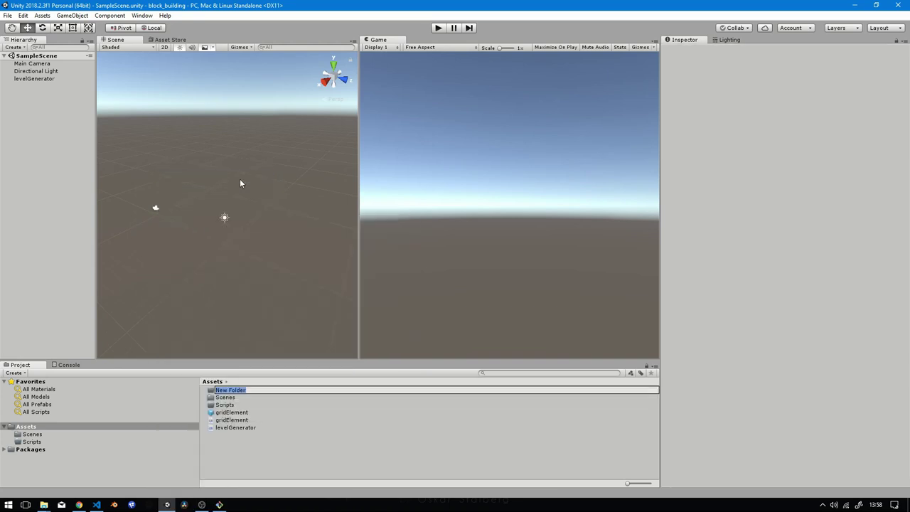
type("Prefabs")
key("Return")
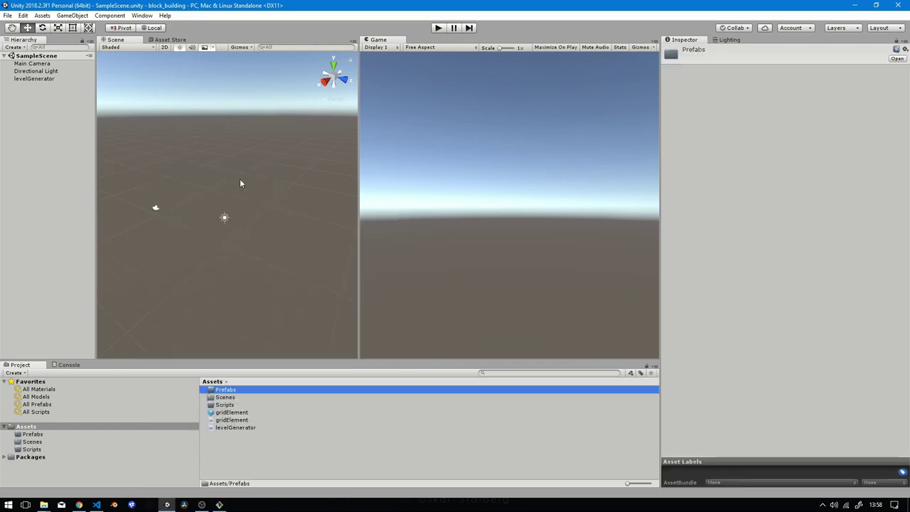
Move the gridElement prefab into Prefabs and both C# scripts into Scripts.
left_click(231, 412)
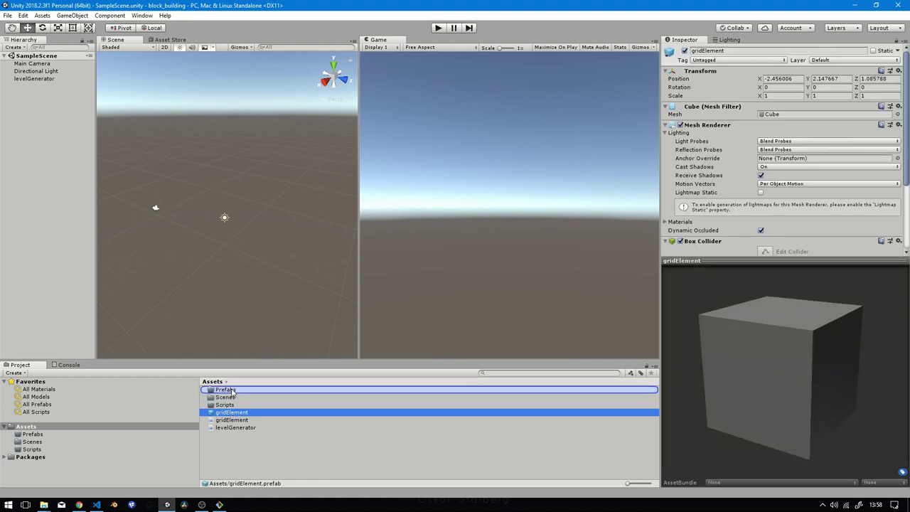
left_click_drag(232, 413, 229, 393)
left_click(228, 412)
left_click(226, 422, "shift")
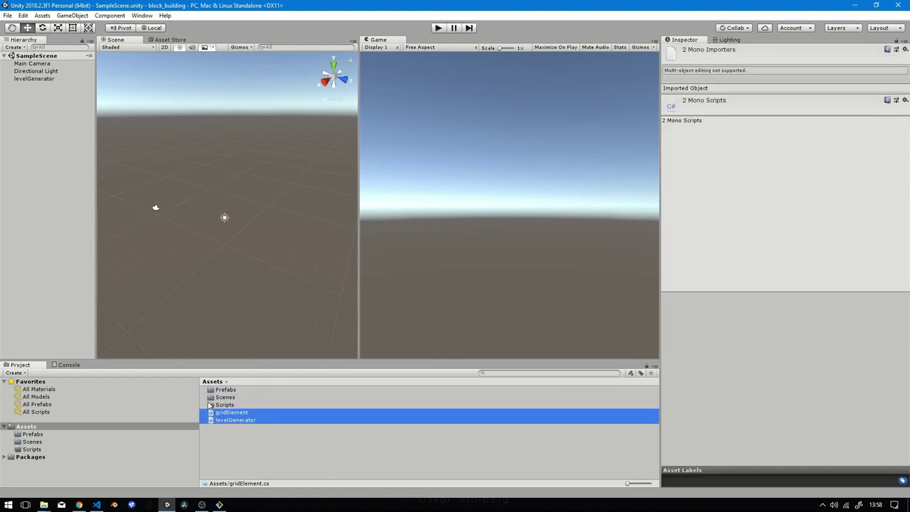
left_click_drag(219, 418, 226, 405)
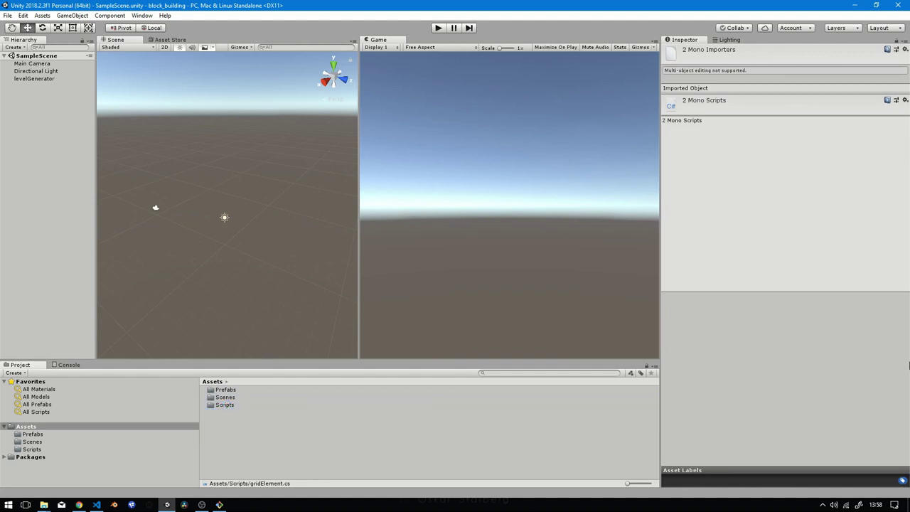
Run the scene again and inspect the spawned gridElement(Clone) objects in the Hierarchy.
left_click(439, 29)
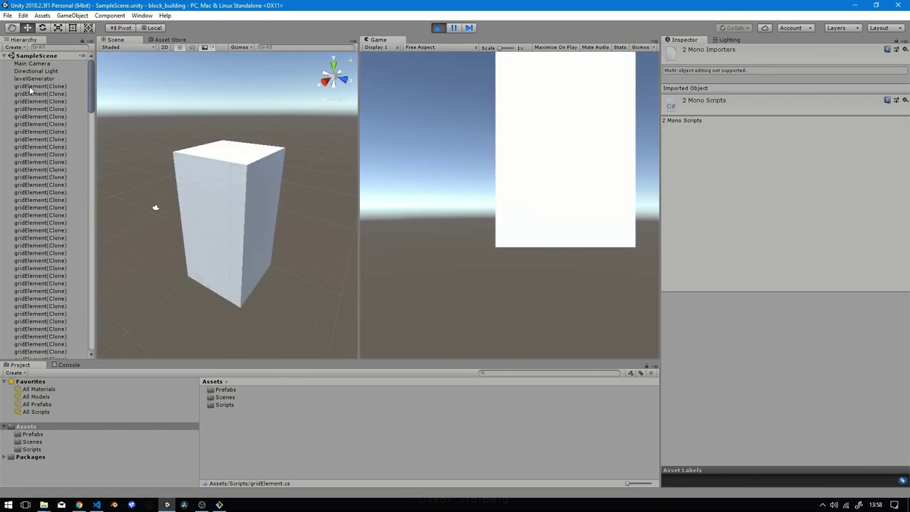
left_click(36, 87)
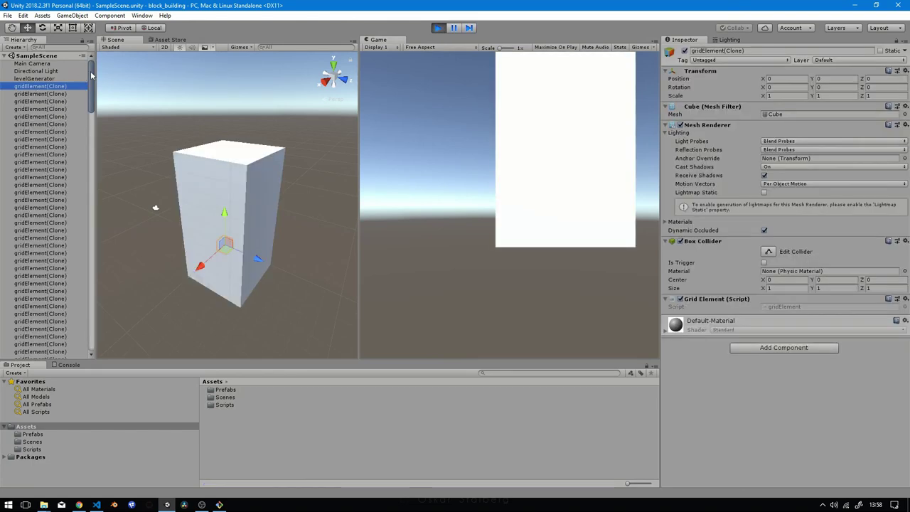
mouse_move(91, 74)
left_mouse_down()
mouse_move(94, 242)
mouse_move(91, 66)
left_mouse_up()
Add this.transform as the parent argument of the Instantiate call on line 23 and save.
key("alt+Tab")
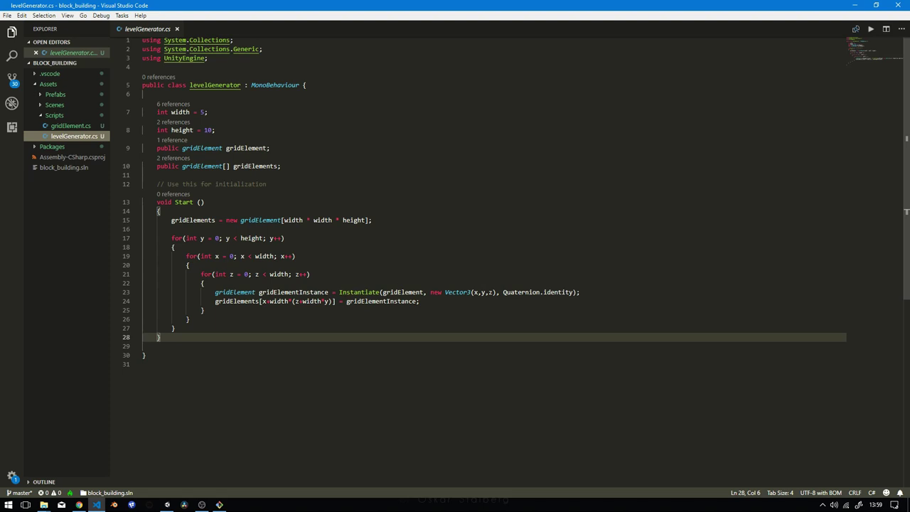
left_click_drag(339, 291, 580, 291)
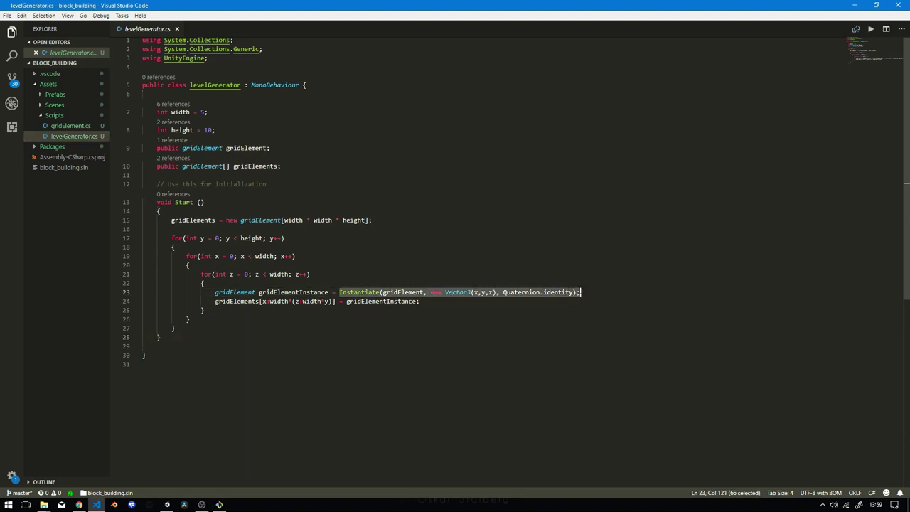
left_click(524, 322)
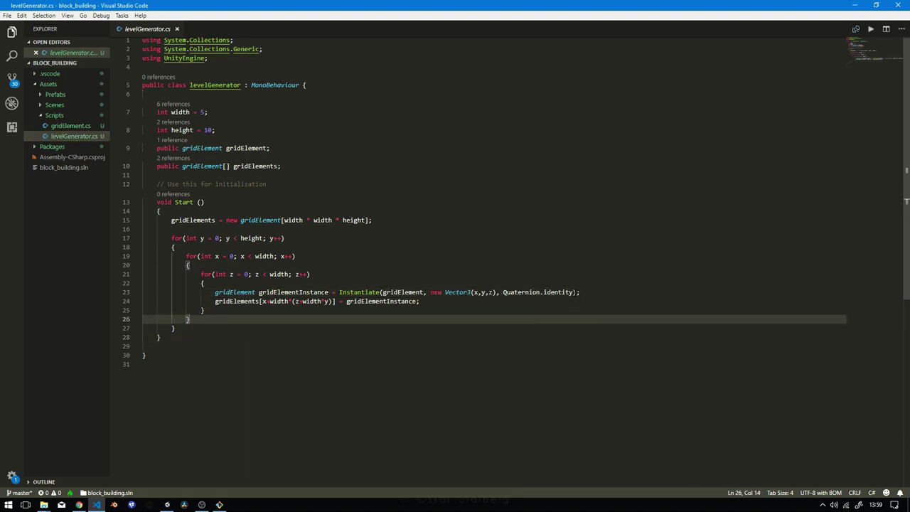
left_click(574, 291)
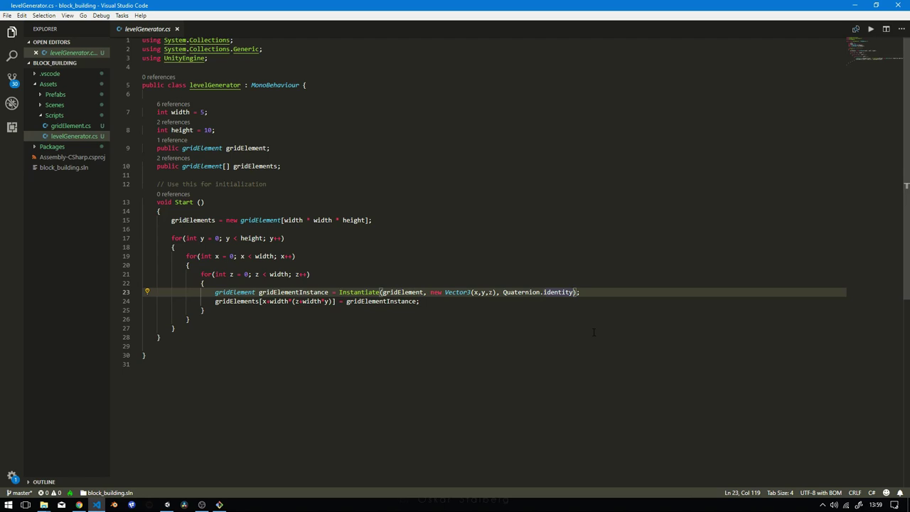
type(",")
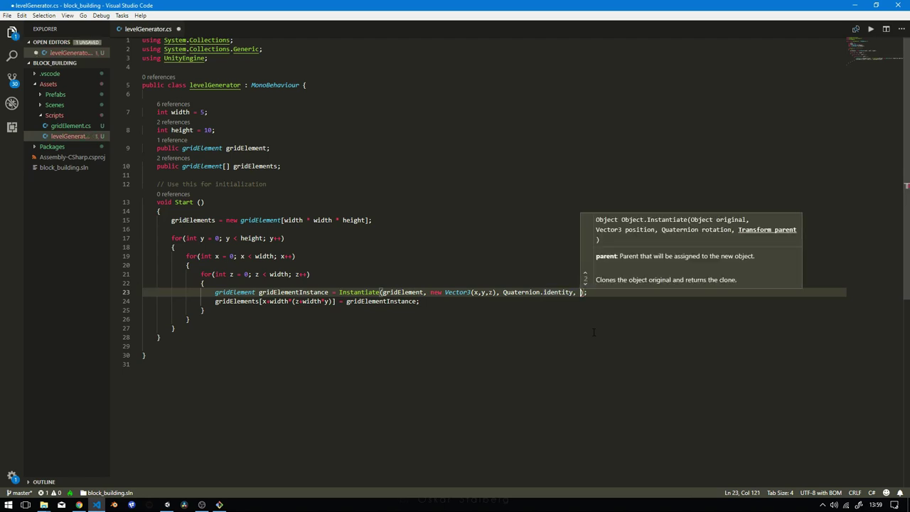
type(" thri")
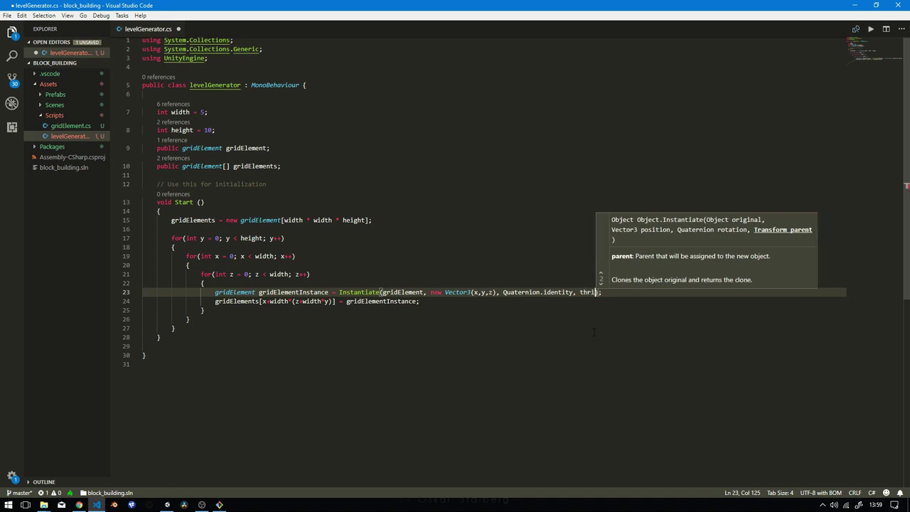
key("BackSpace")
key("BackSpace")
type("is.tr")
key("Tab")
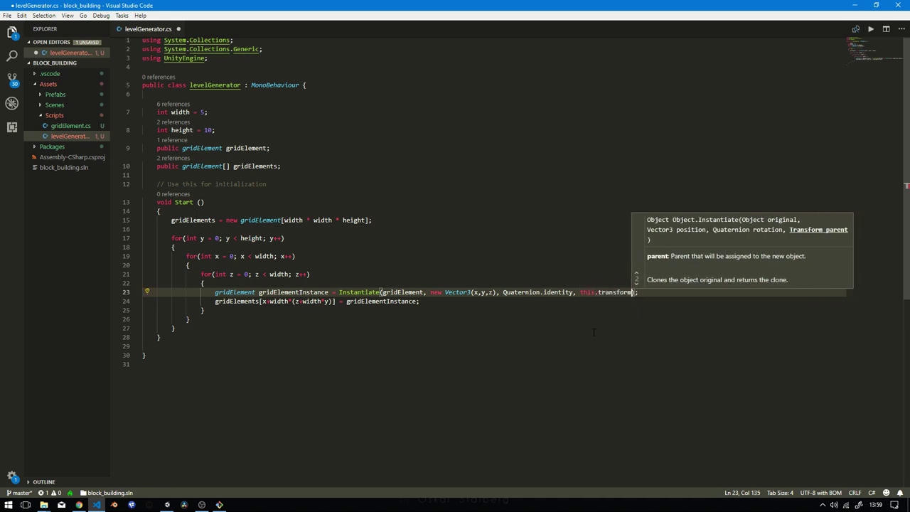
key("ctrl+s")
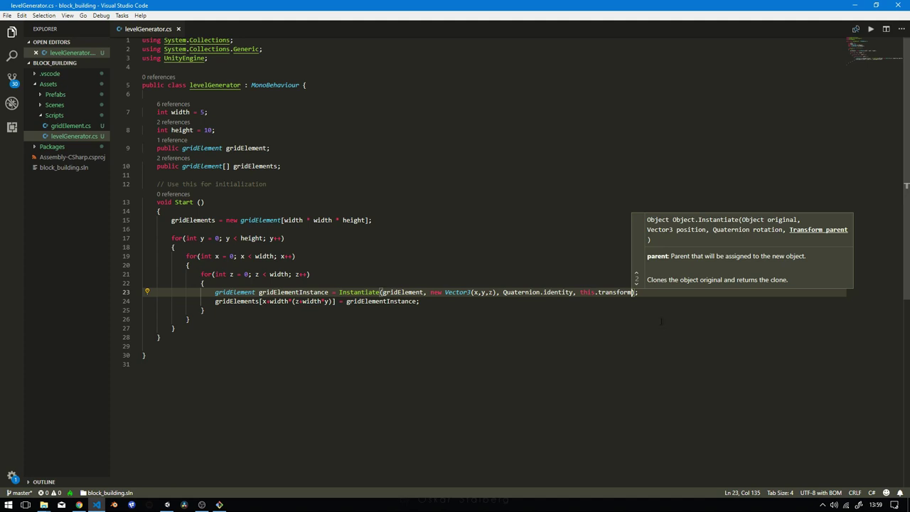
left_click(663, 292)
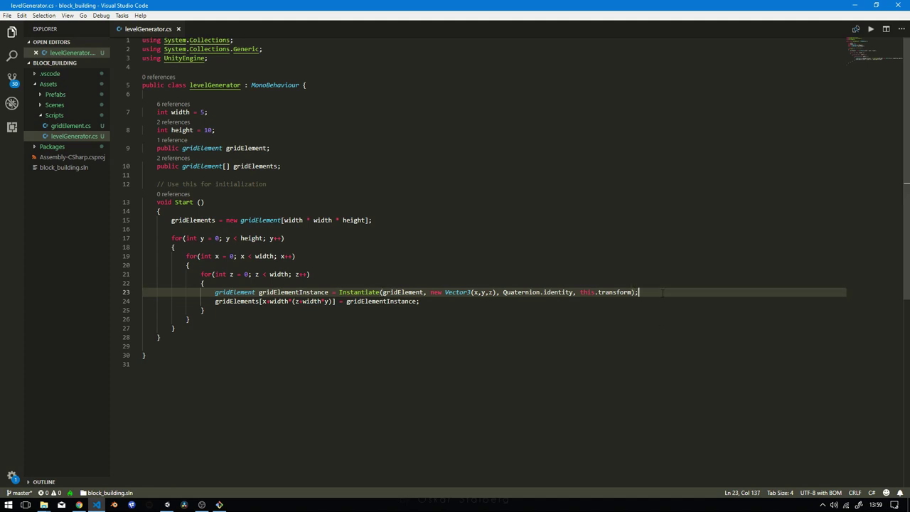
key("Return")
Set gridElementInstance.name to "GridElement_" + x + "_" + y + "_" + z and save.
type("gr")
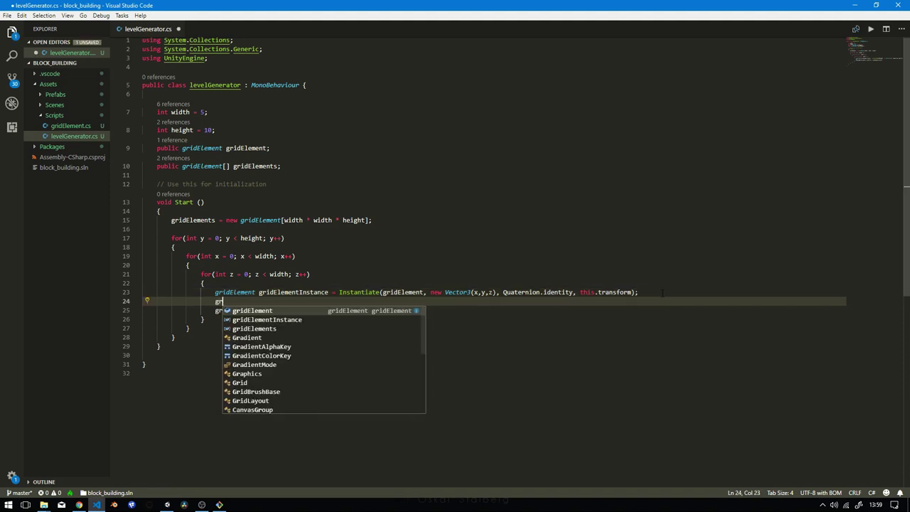
type("idElementIn")
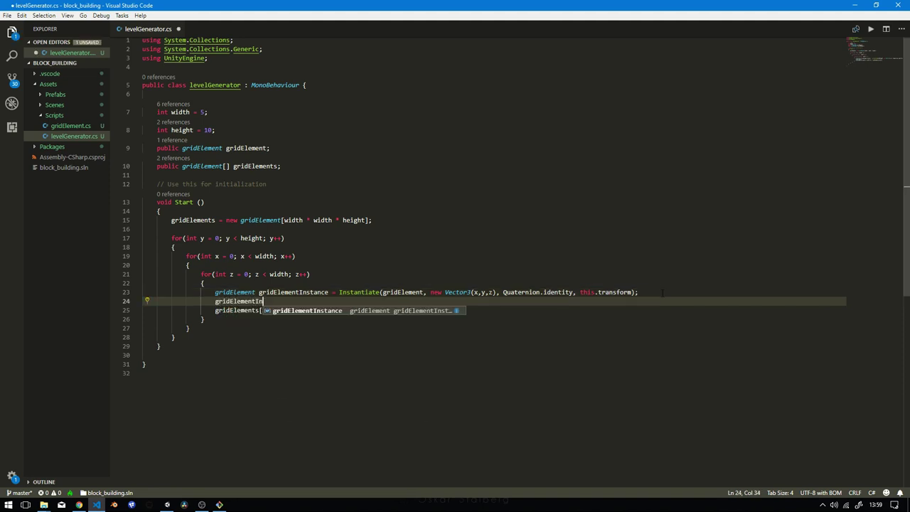
key("Tab")
type(".name = ")
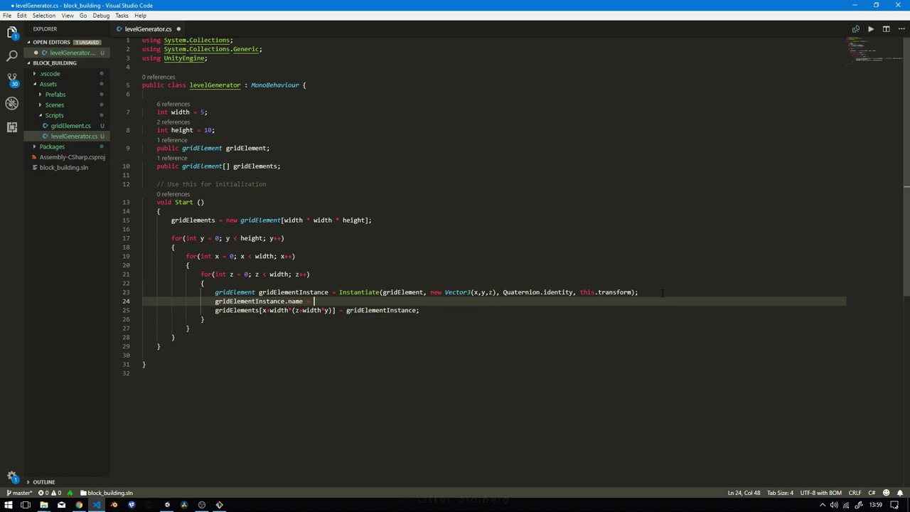
type("\" + x")
key("BackSpace")
key("BackSpace")
key("BackSpace")
type("Grid")
type("Element")
type("_")
type("\" + x +")
type("\"_\"")
type(" + y + ")
type("\"_")
type("z;")
key("ctrl+s")
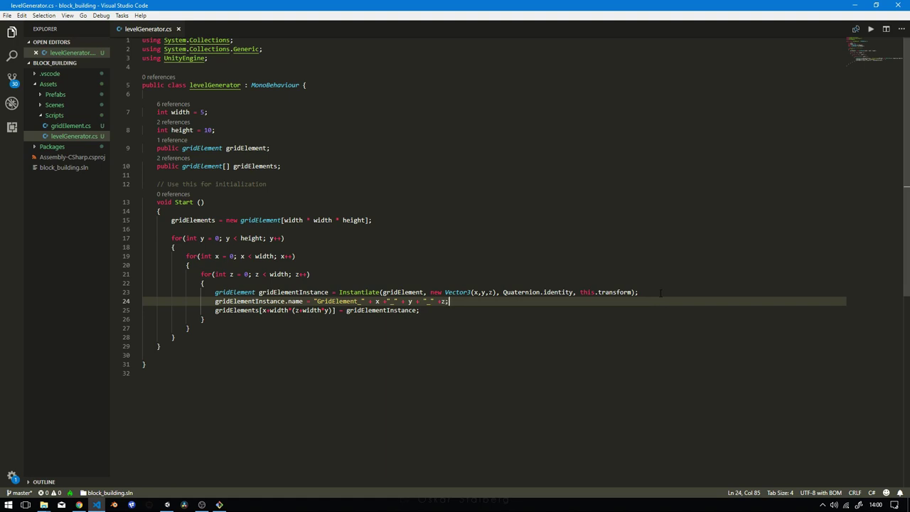
key("alt+Tab")
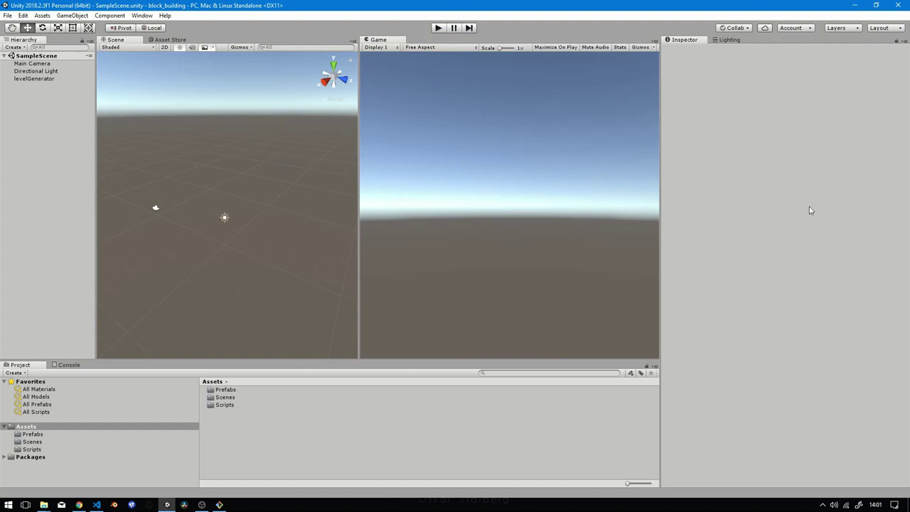
Run the scene and inspect GridElement_0_0_0 and GridElement_2_0_3 nested under levelGenerator.
left_click(439, 28)
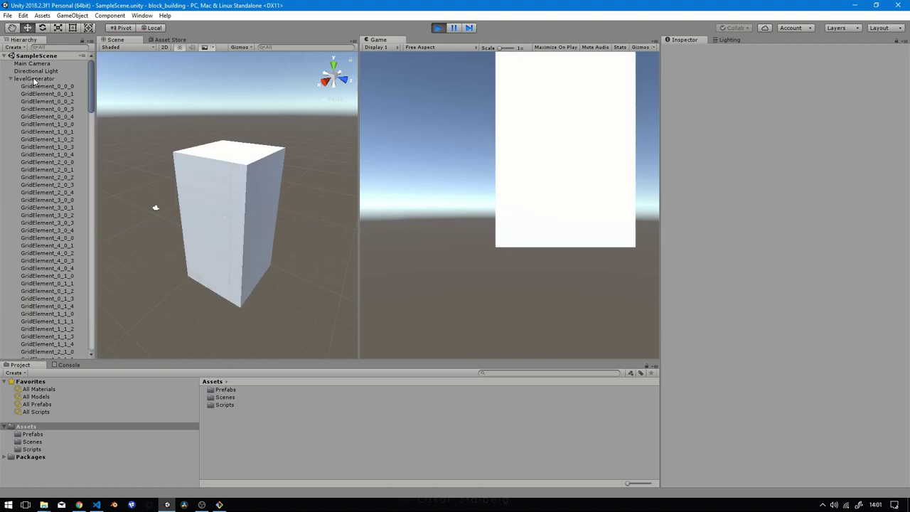
left_click(47, 86)
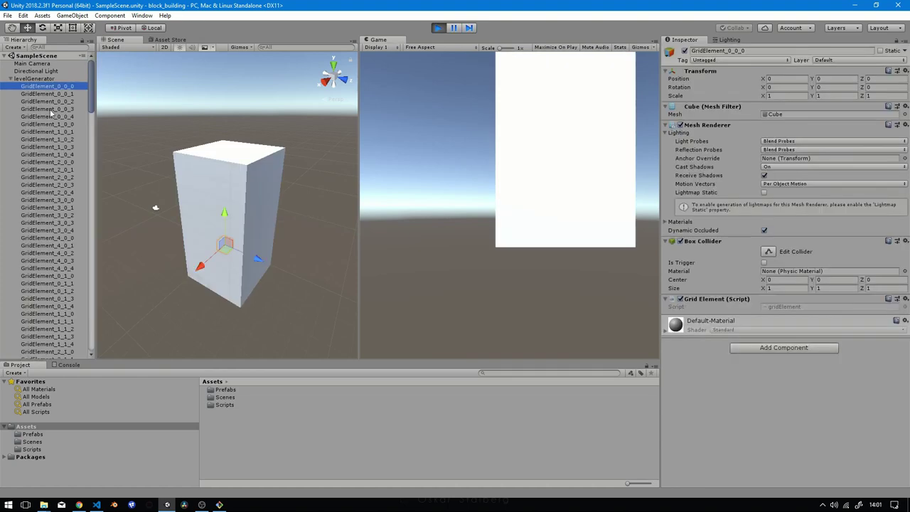
scroll(93, 82, "down", 3)
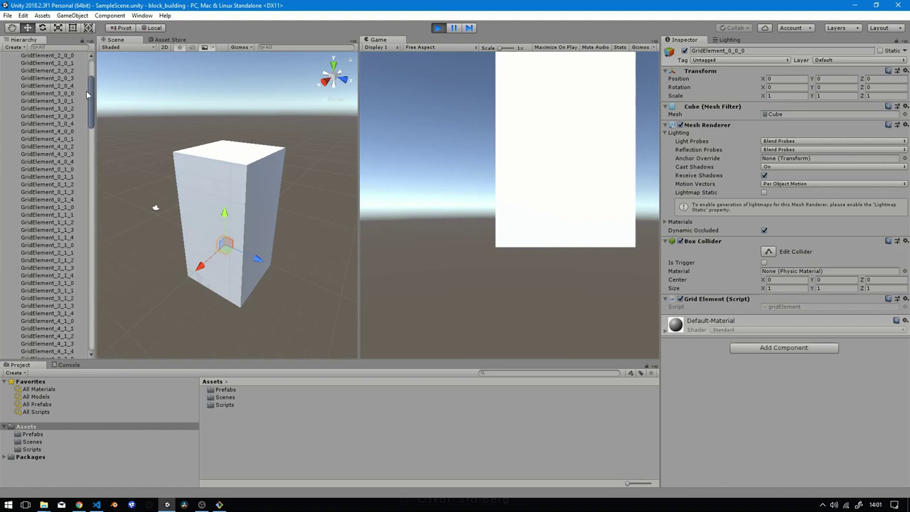
scroll(73, 119, "up", 3)
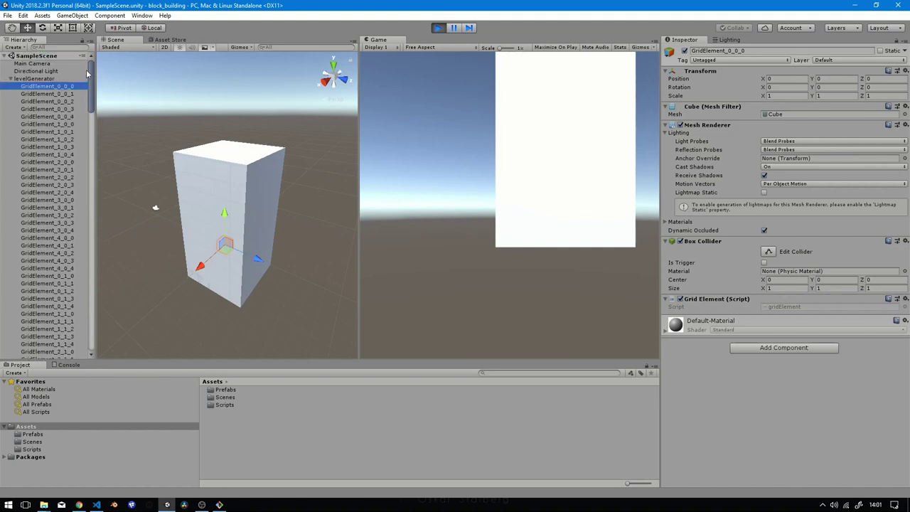
left_click(52, 185)
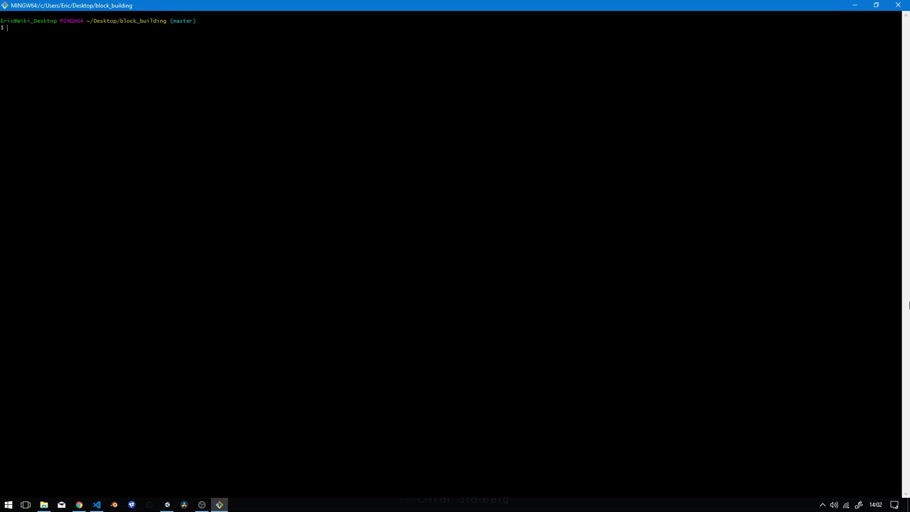
Check git status showing four untracked folders, then open .gitignore from block_building in VS Code.
type("git st")
type("atus")
key("Return")
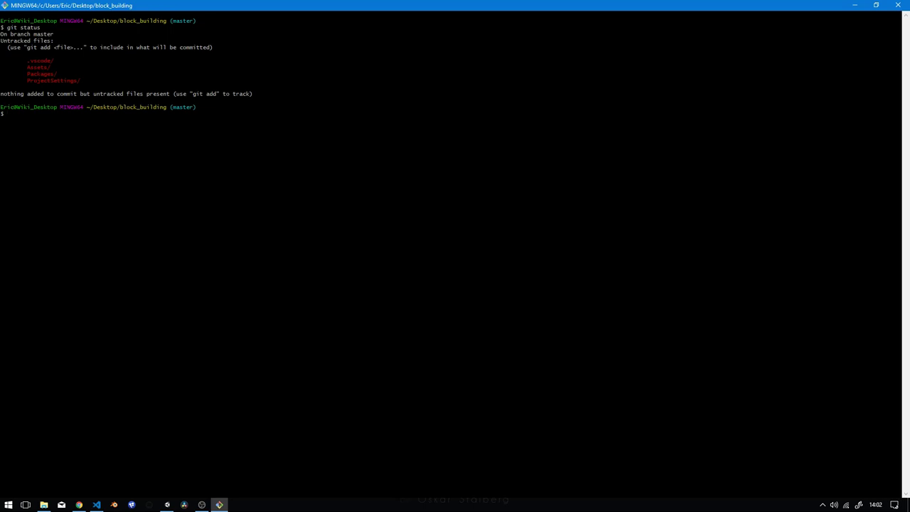
left_click(43, 504)
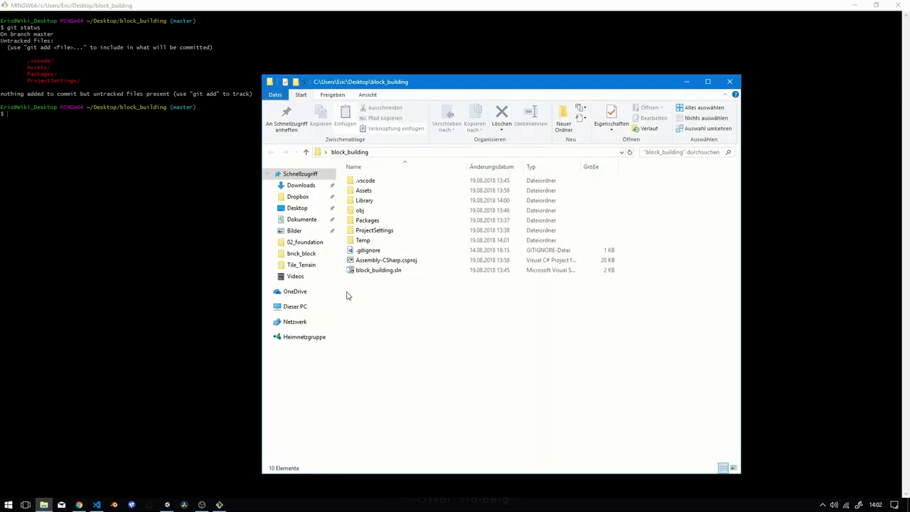
left_click(369, 254)
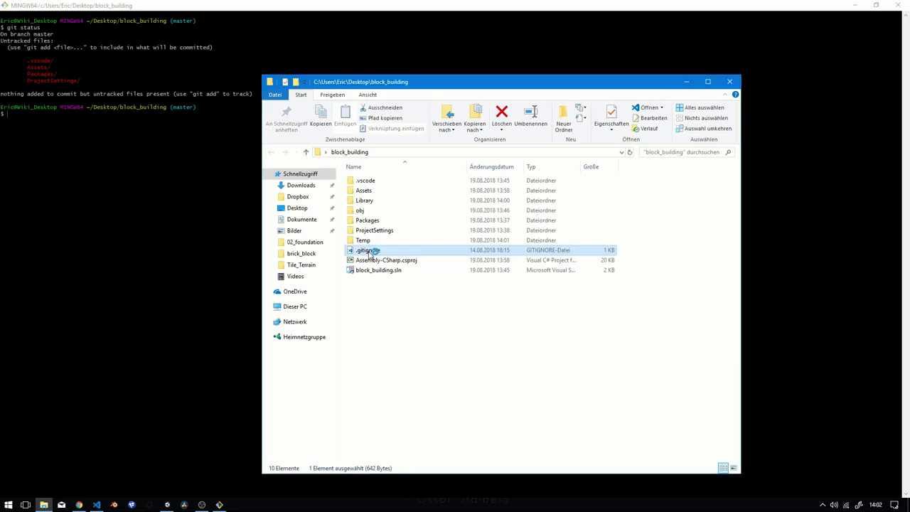
double_click(369, 254)
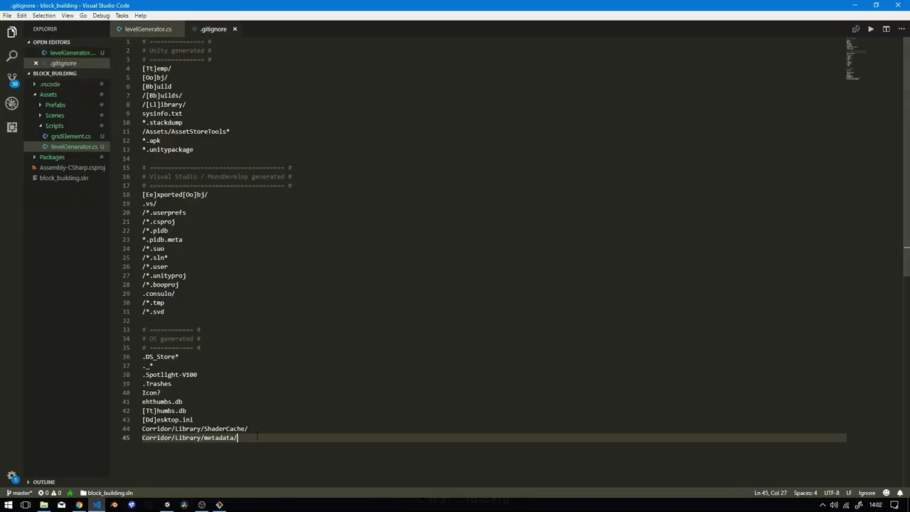
Append a .vscode/ entry on a new last line of .gitignore and save it.
key("Return")
key("Return")
type(".")
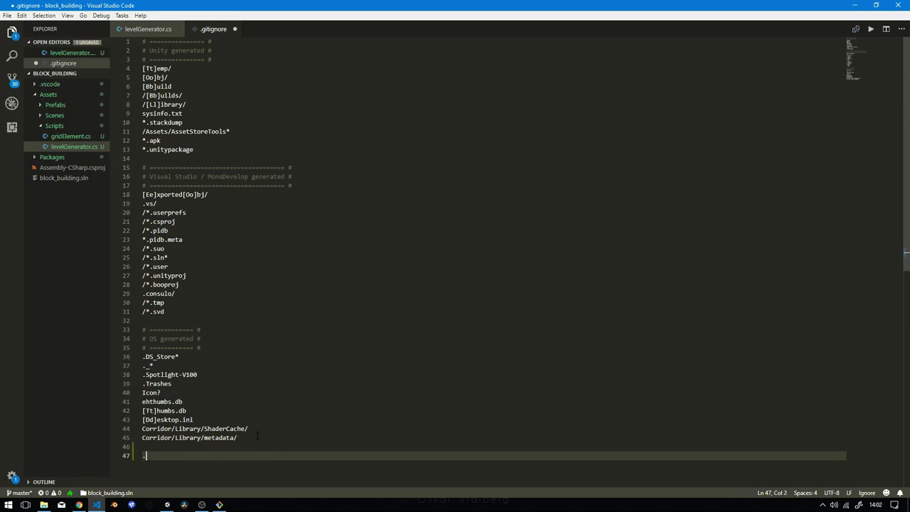
type("vscode")
type("/")
key("ctrl+s")
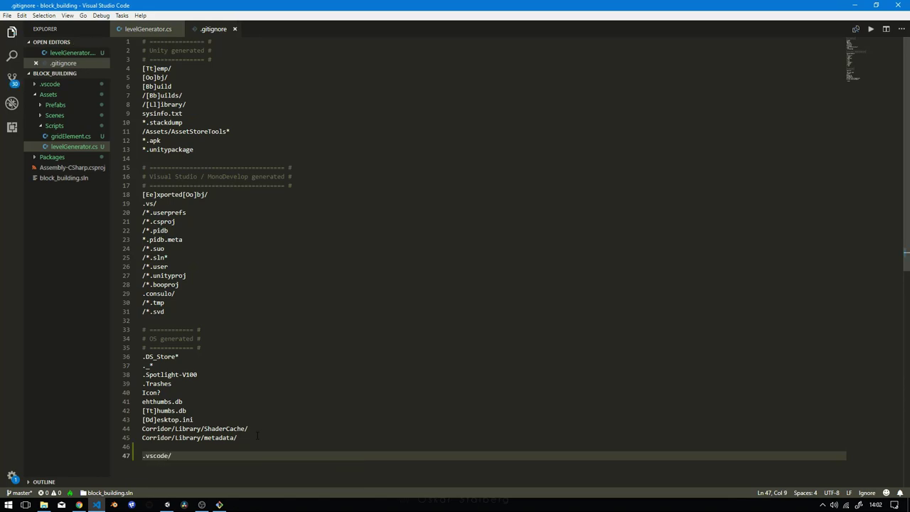
left_click(219, 504)
Stage .gitignore with git add and confirm it is staged with git status.
type("it s")
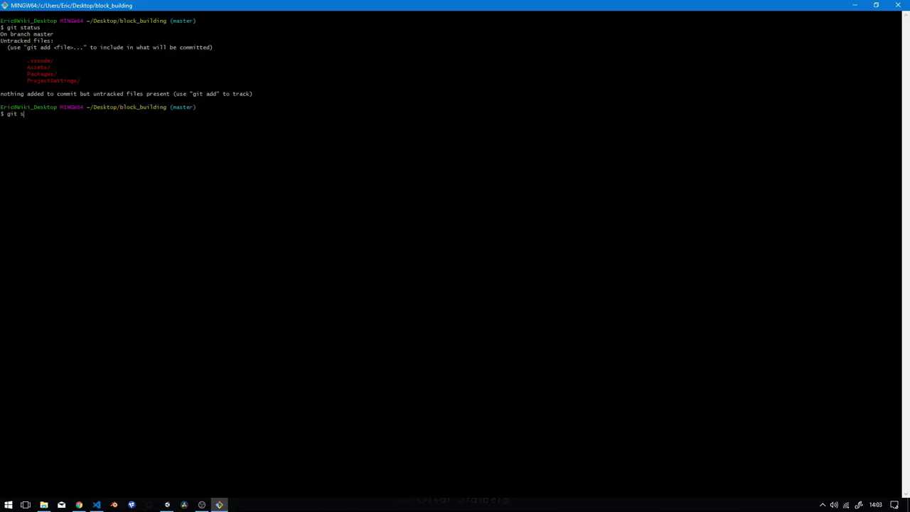
type("tatus")
key("Return")
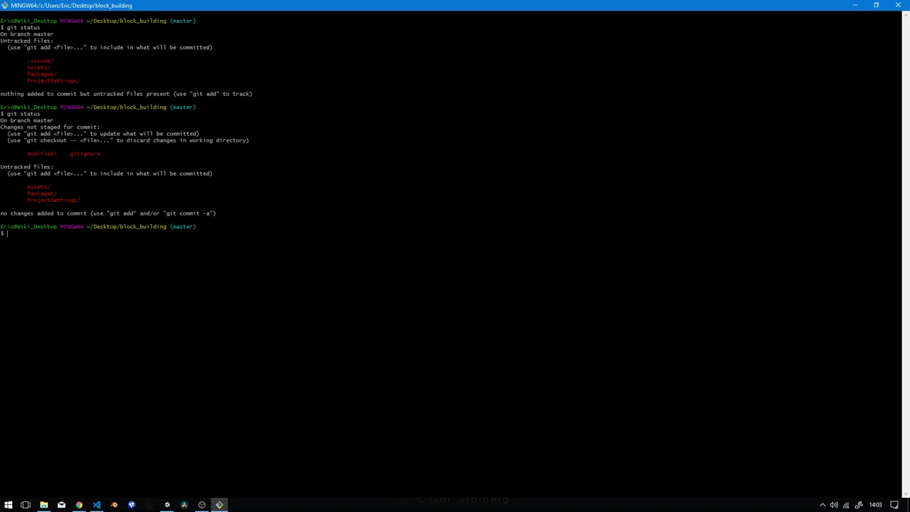
type("git a")
type("dd .gitignore")
key("Return")
type("git status")
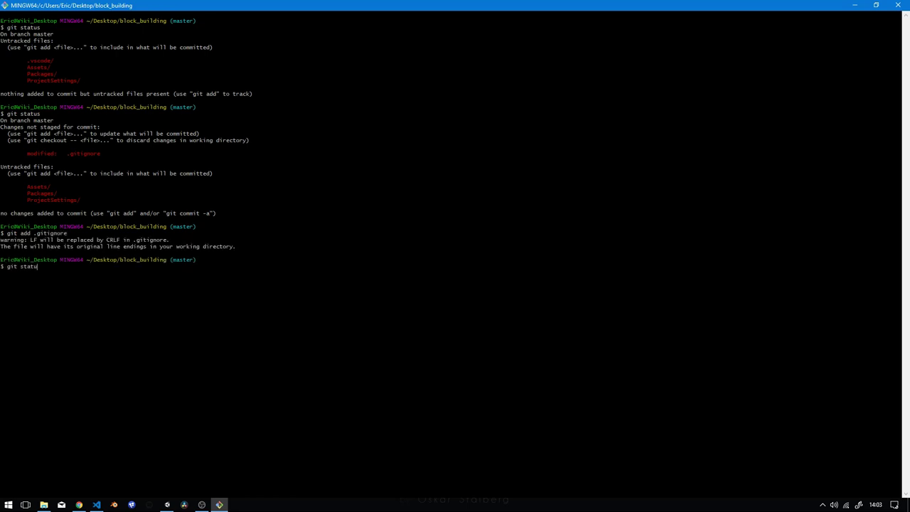
key("Return")
Commit the staged .gitignore with the message "Added vscode to gitignore".
type("git commi")
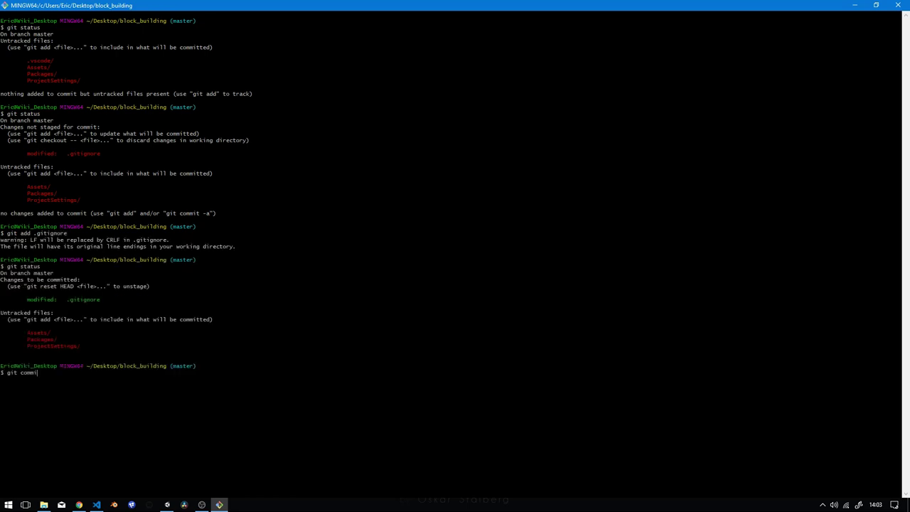
type("t -m \"A")
type("dded vsco")
type("de to gitig")
type("nore\"")
key("Return")
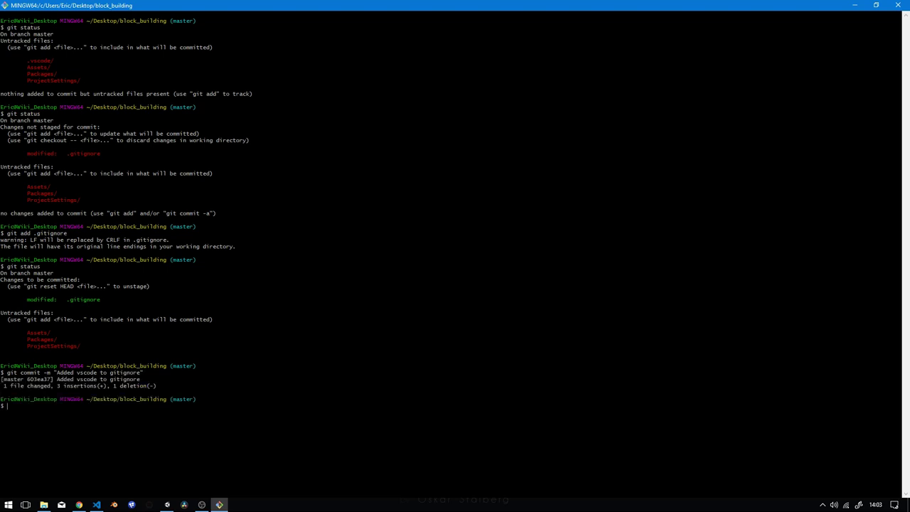
type("git add .")
Stage all files, commit them as "Added levelGenerator and gridElement", and confirm a clean working tree.
key("Return")
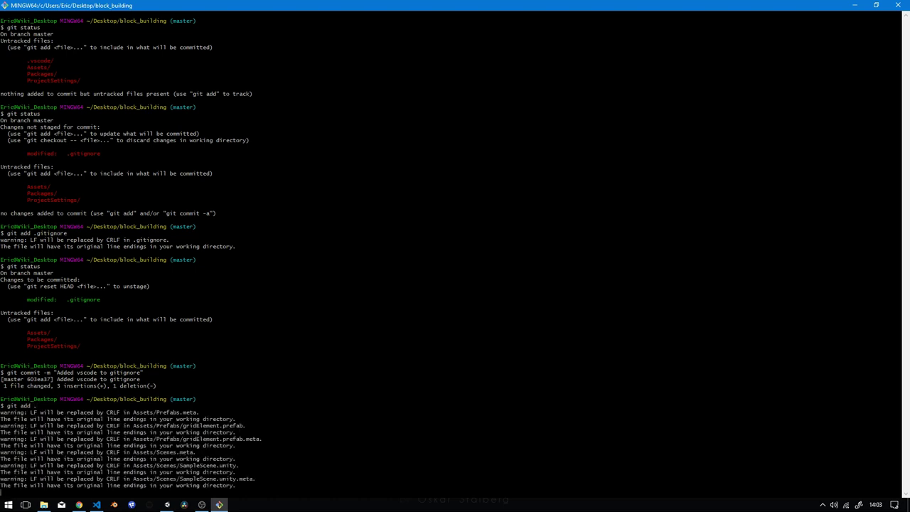
type("git ")
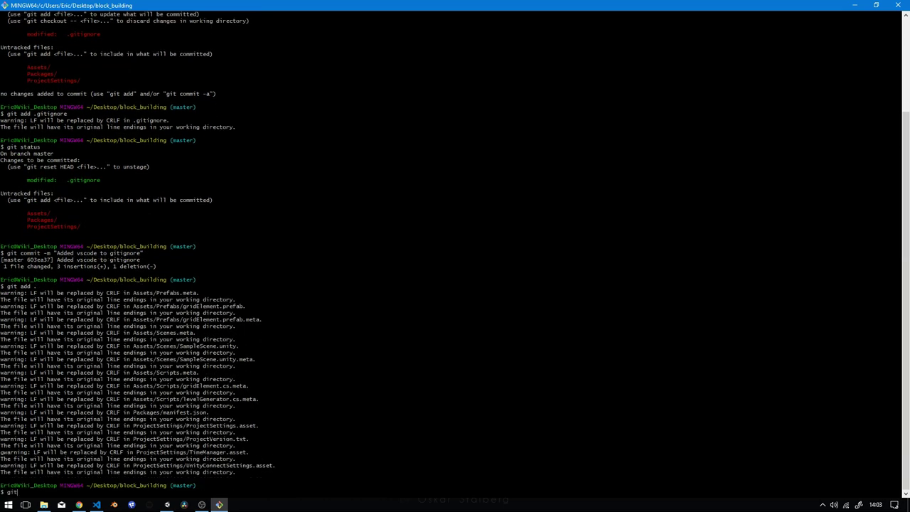
type("status")
key("Return")
type("git comm")
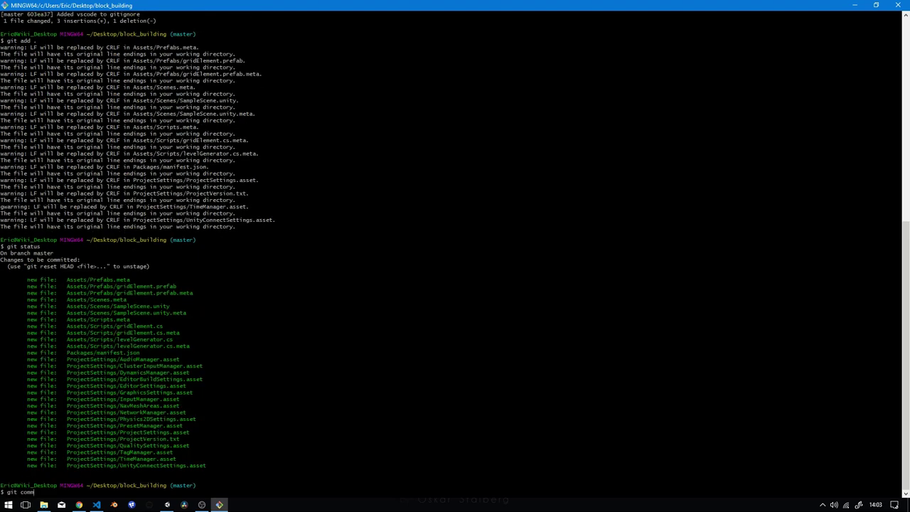
type("it -m \"A")
type("dded")
type(" levelGenerator")
type(" and grid")
type("Element")
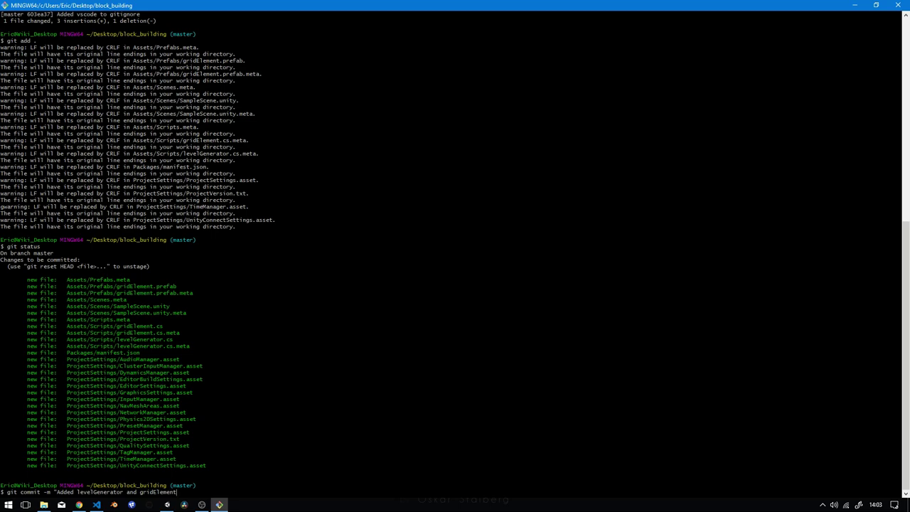
type("\"")
key("Return")
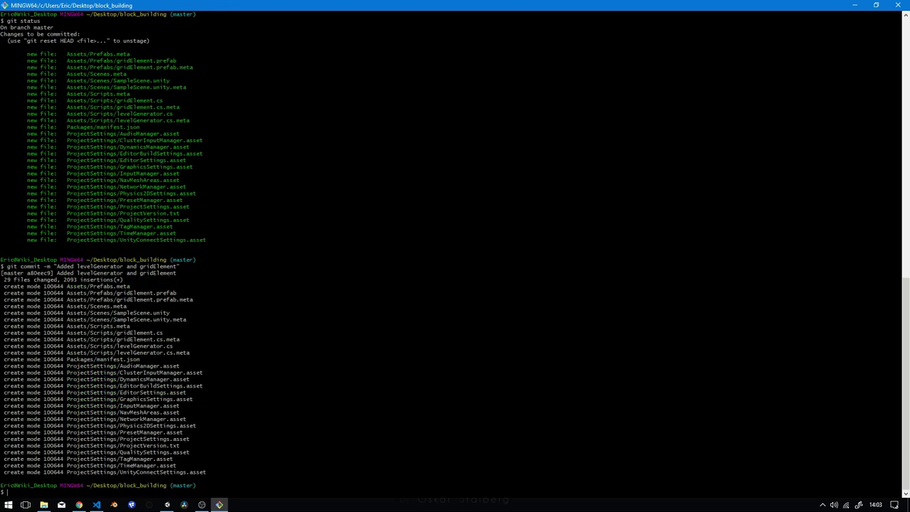
type("git status")
key("Return")
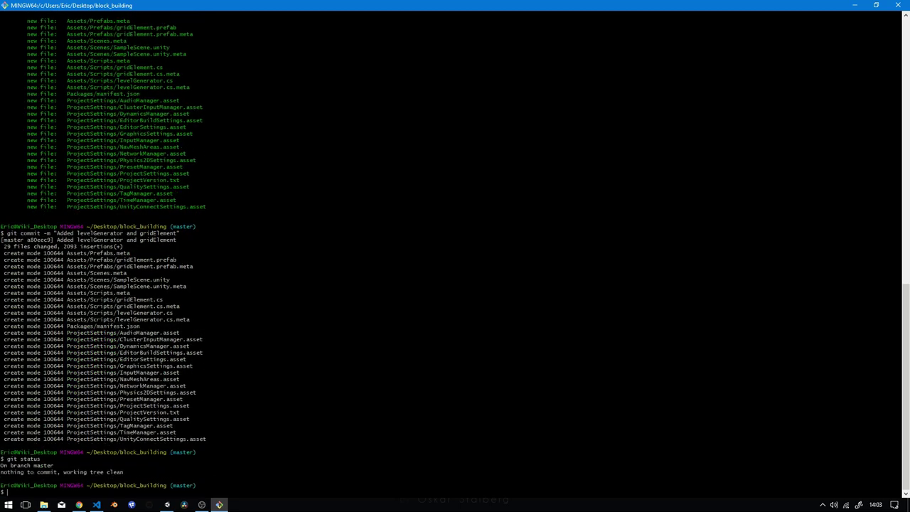